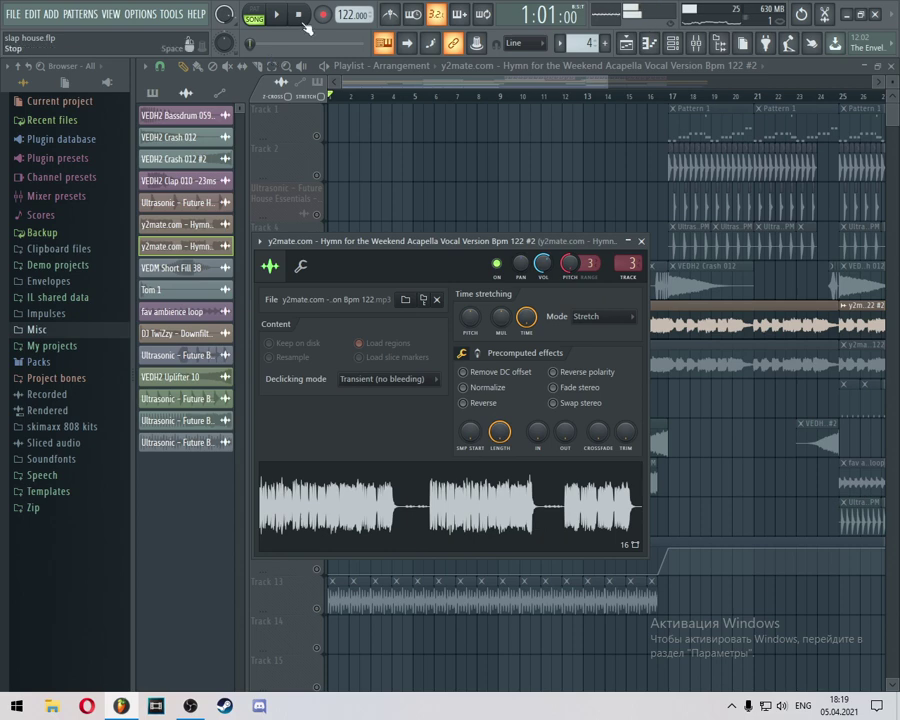
Step: Review the Kickstart and Fruity parametric EQ 2 settings on the vocal's mixer track 3
left_click(697, 44)
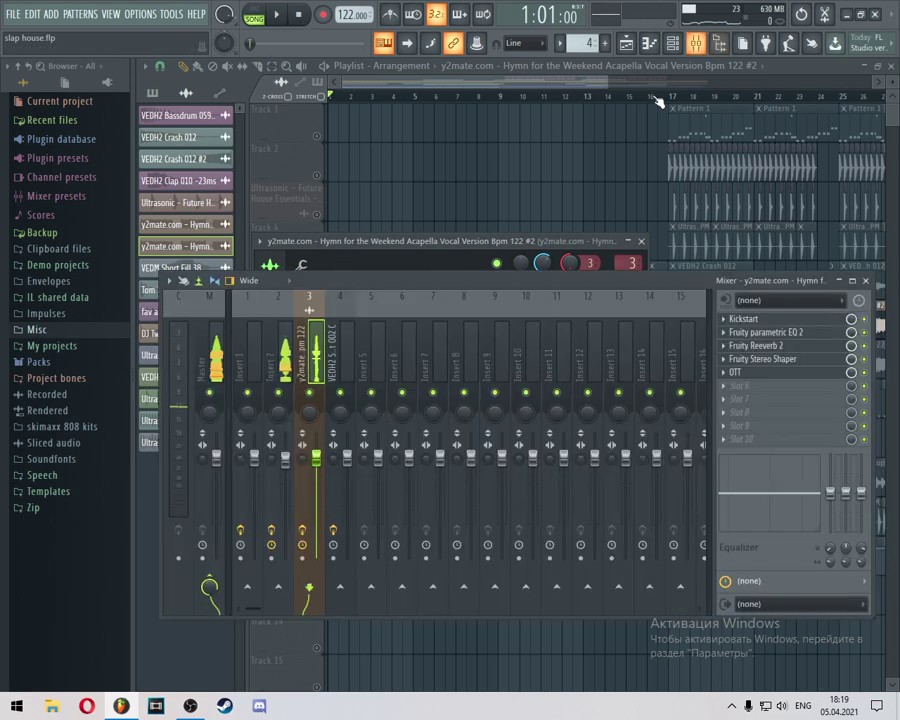
left_click(791, 324)
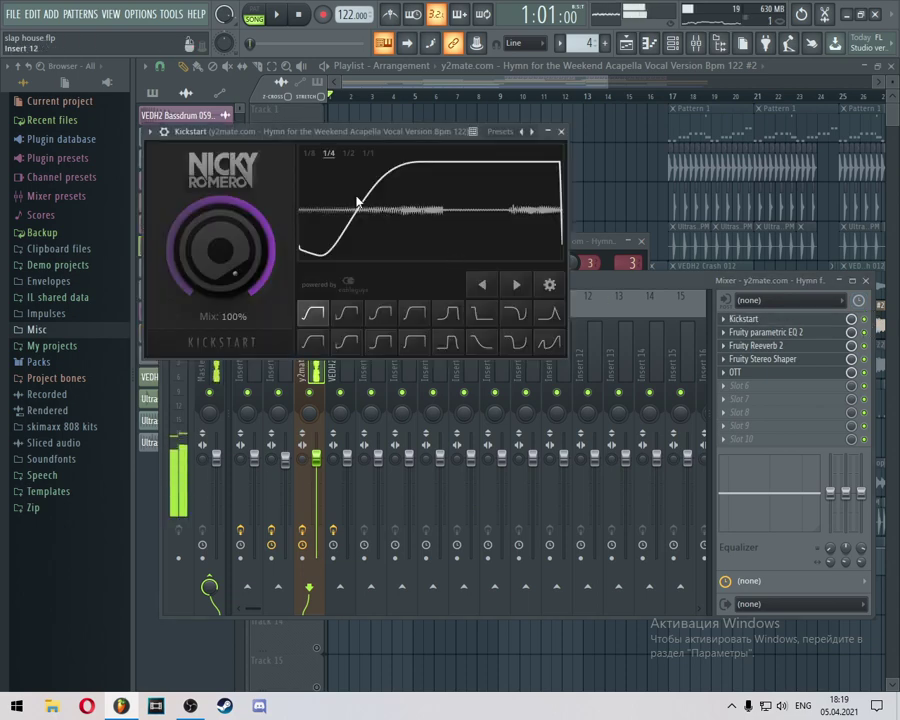
left_click(562, 133)
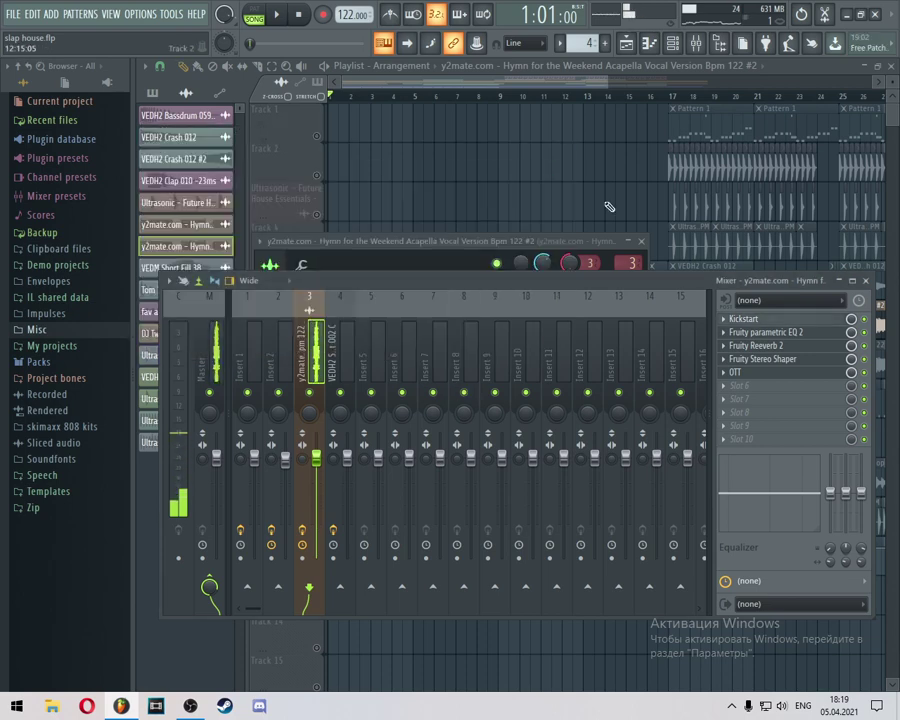
left_click(765, 333)
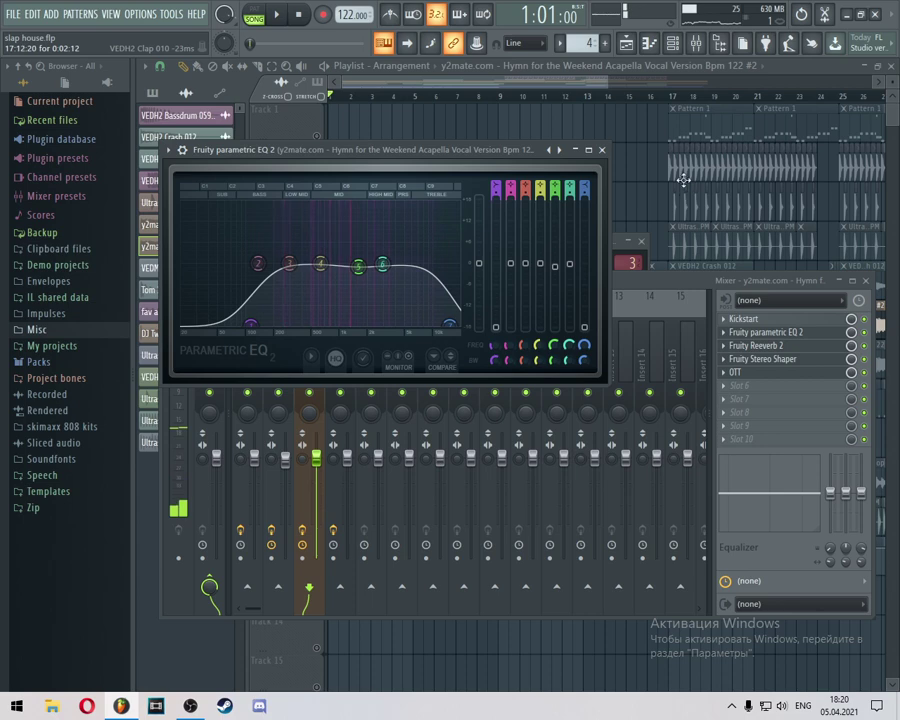
left_click(601, 149)
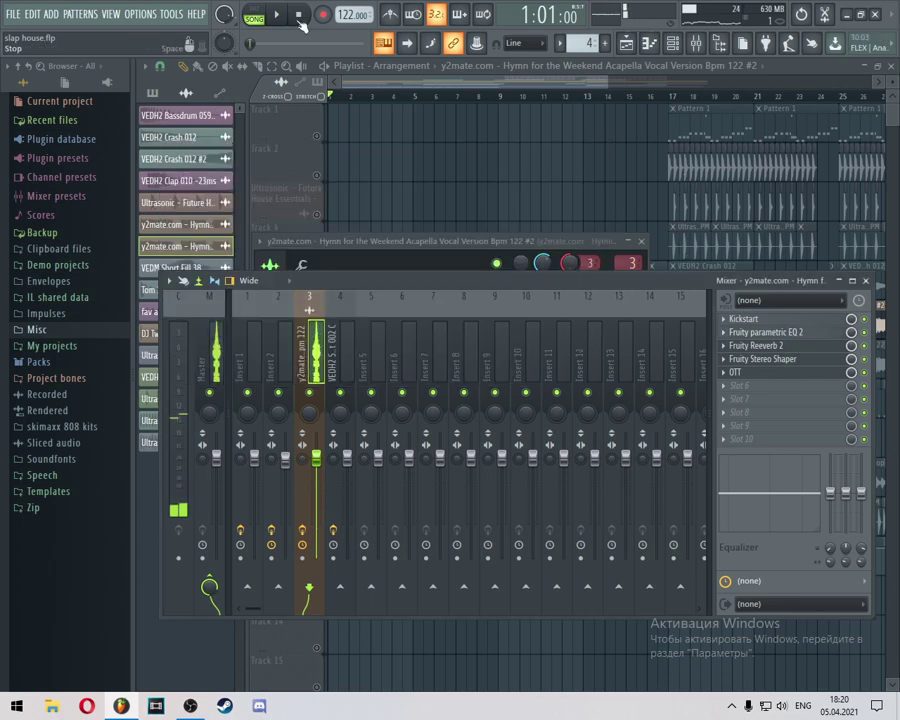
Step: Review the Fruity Reeverb 2, Fruity Stereo Shaper and OTT effects on the vocal's mixer track, leaving the mixer closed
left_click(798, 348)
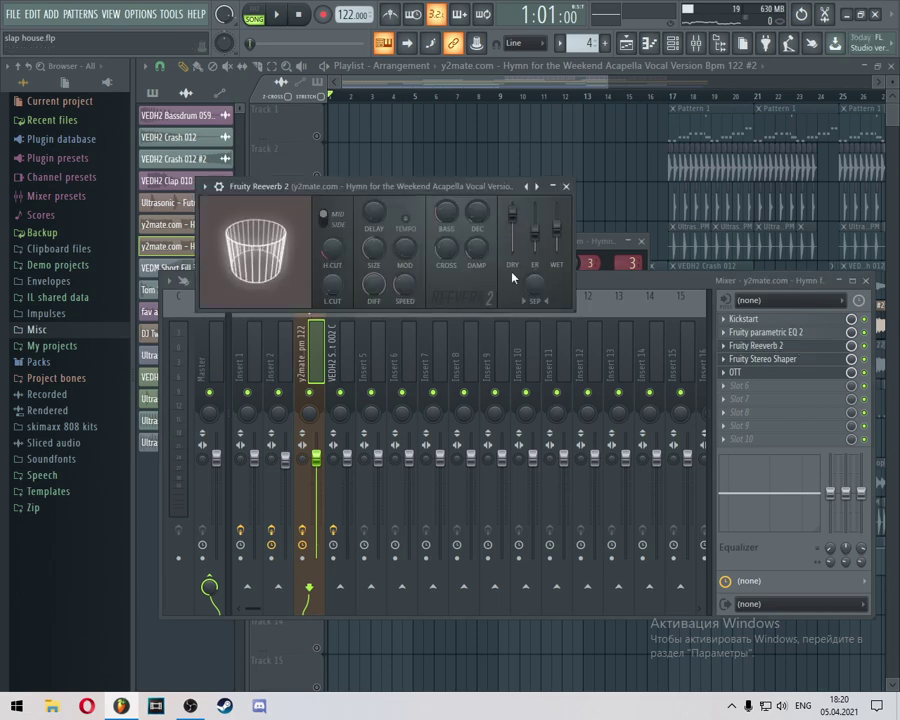
left_click(790, 362)
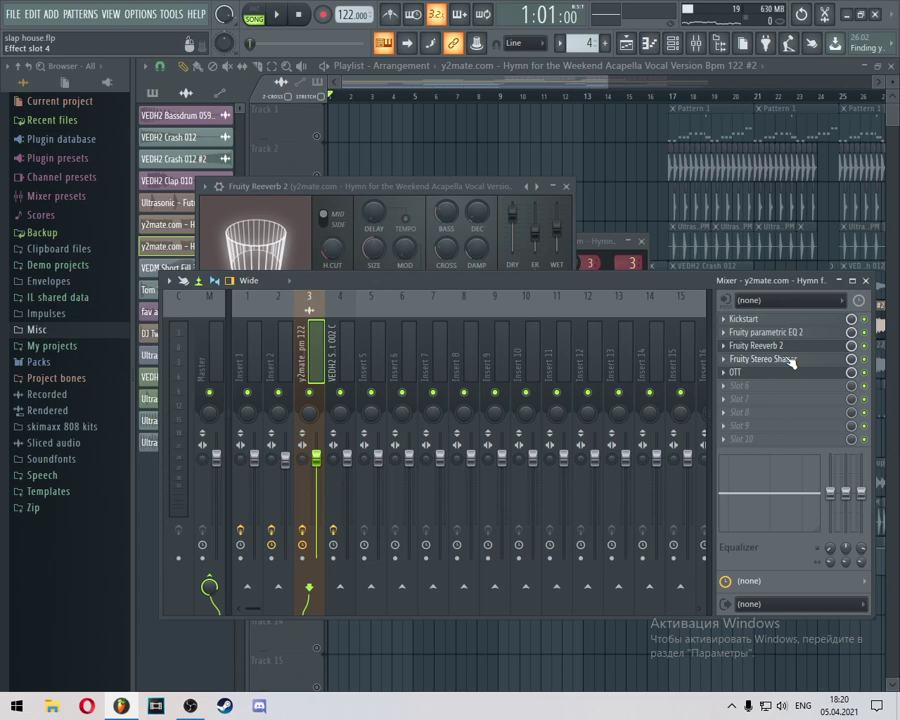
left_click(790, 362)
left_click(368, 169)
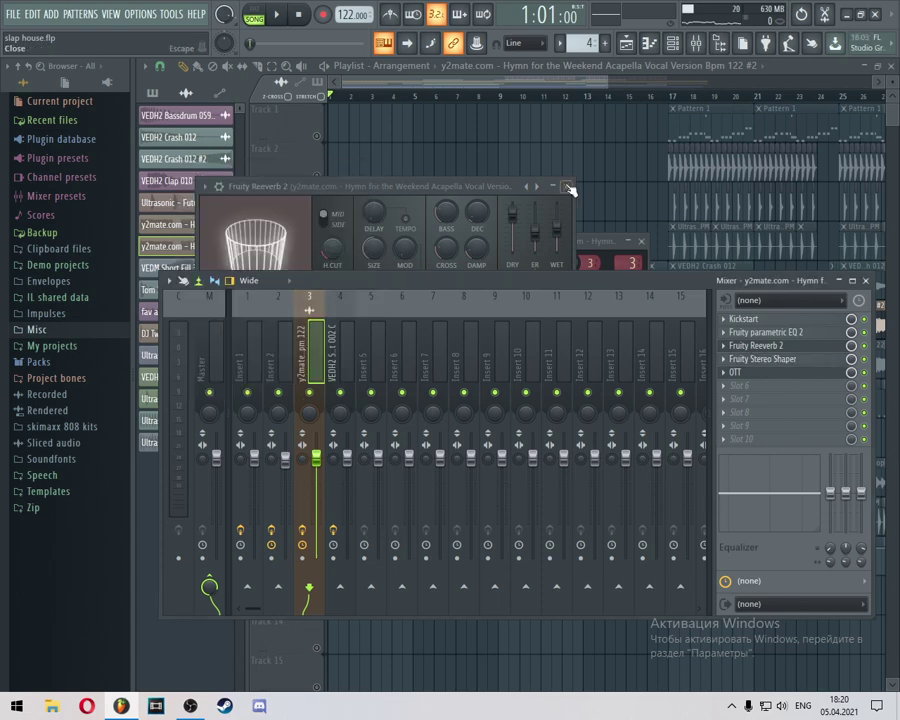
left_click(567, 187)
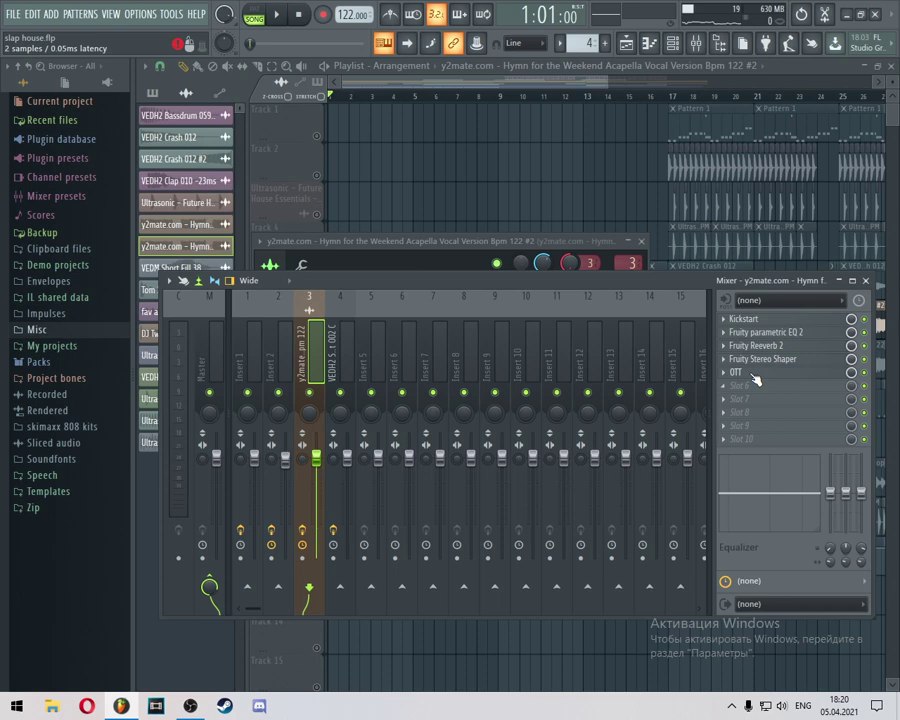
left_click(750, 373)
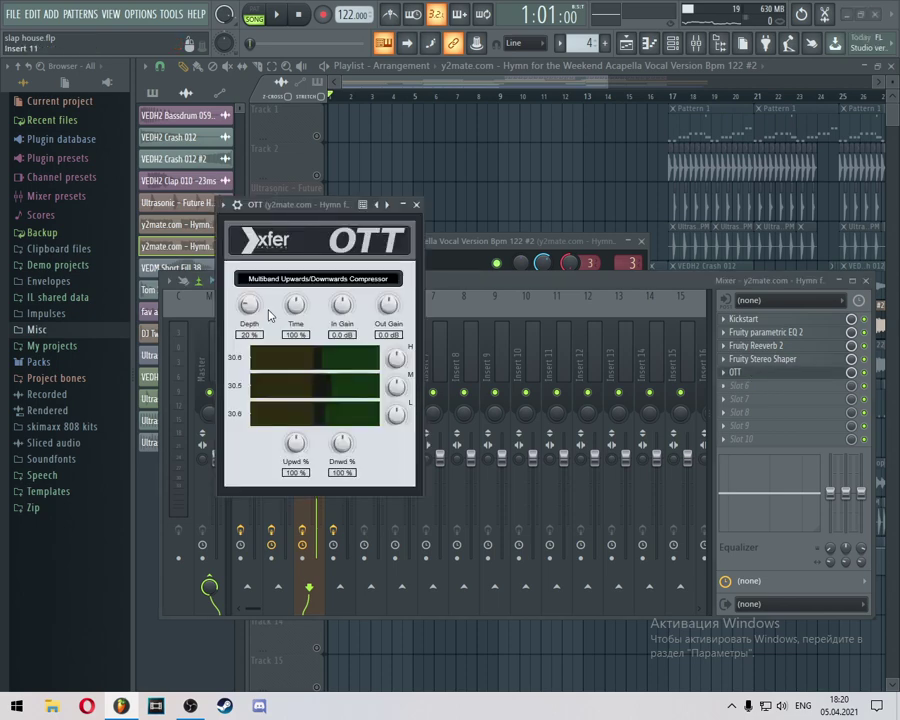
left_click(419, 205)
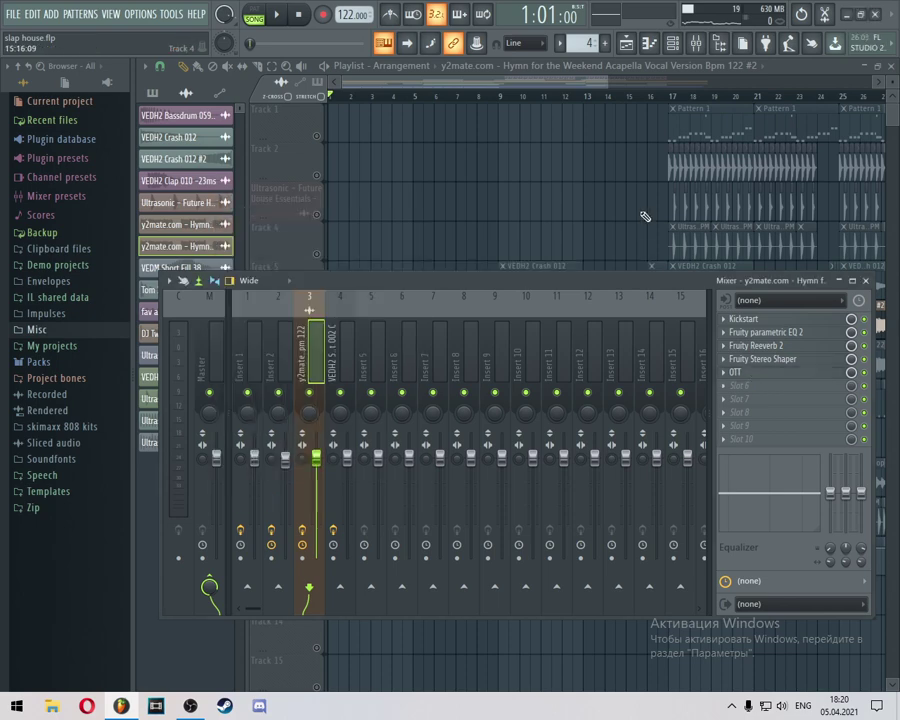
key("F9")
Step: Unmute the second vocal on Track 7 and review its sample settings
left_click(317, 372)
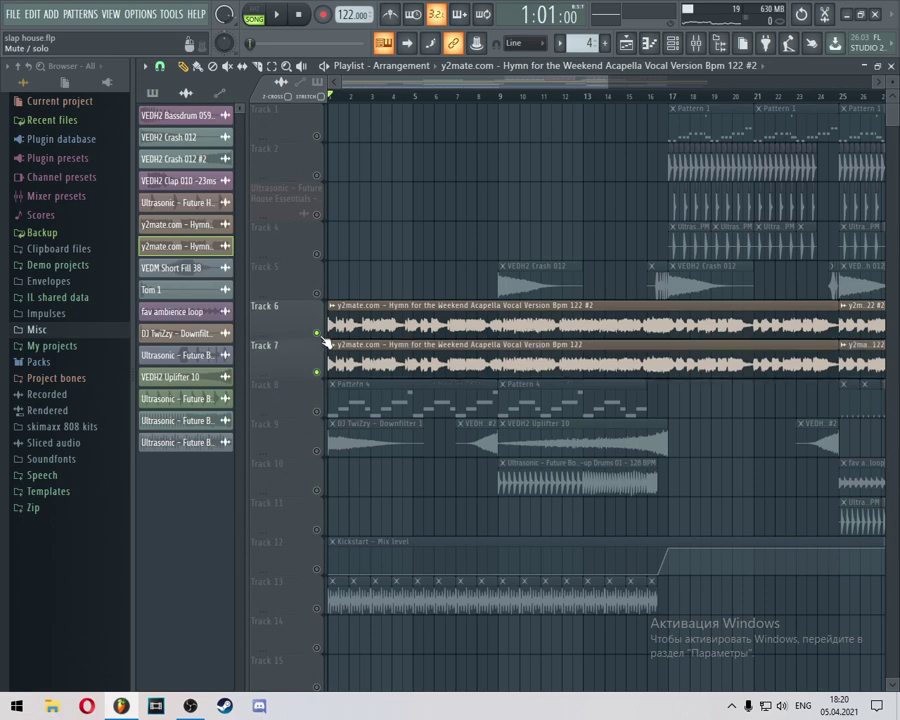
double_click(326, 343)
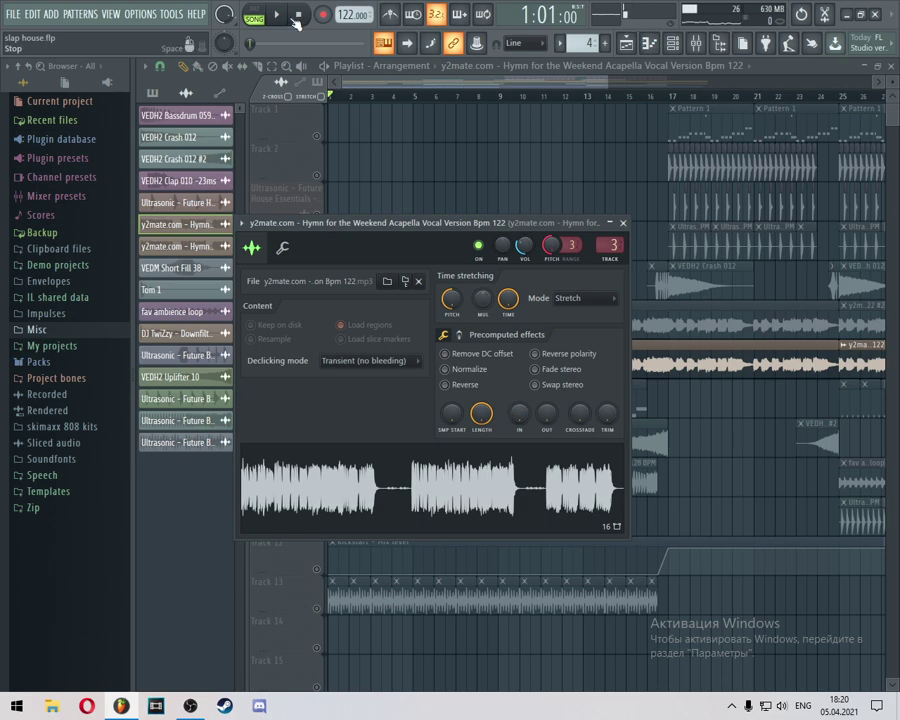
left_click(623, 223)
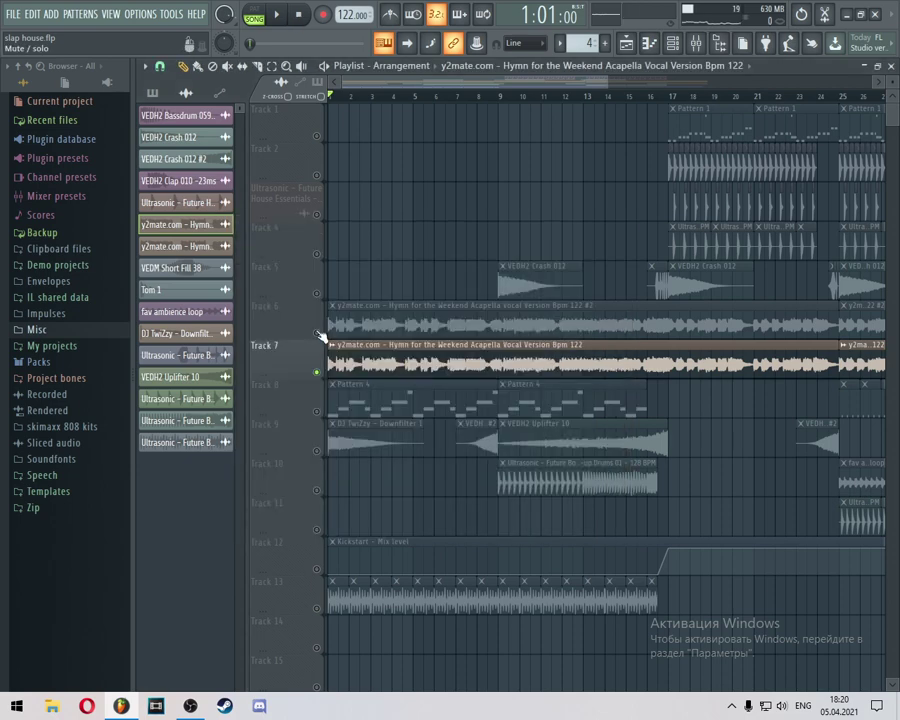
Step: Play the vocals on Tracks 6 and 7 together from the start of the song
left_click(317, 333)
key("space")
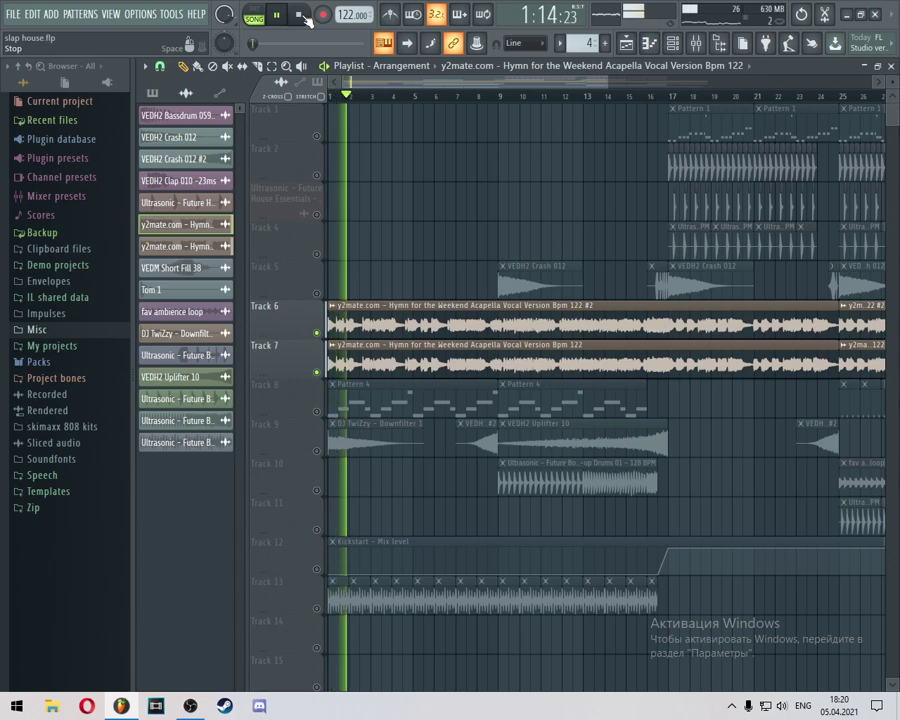
left_click(299, 15)
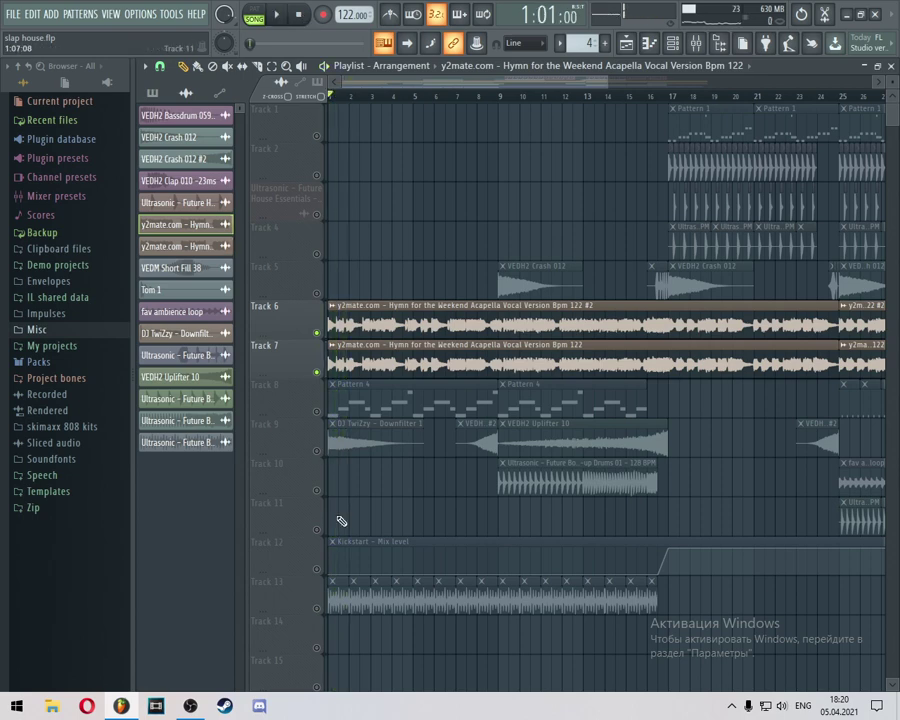
Step: Unmute the Kickstart mix level automation on Track 12 and restore all muted playlist tracks
scroll(335, 515, "down", 2)
left_click(317, 490)
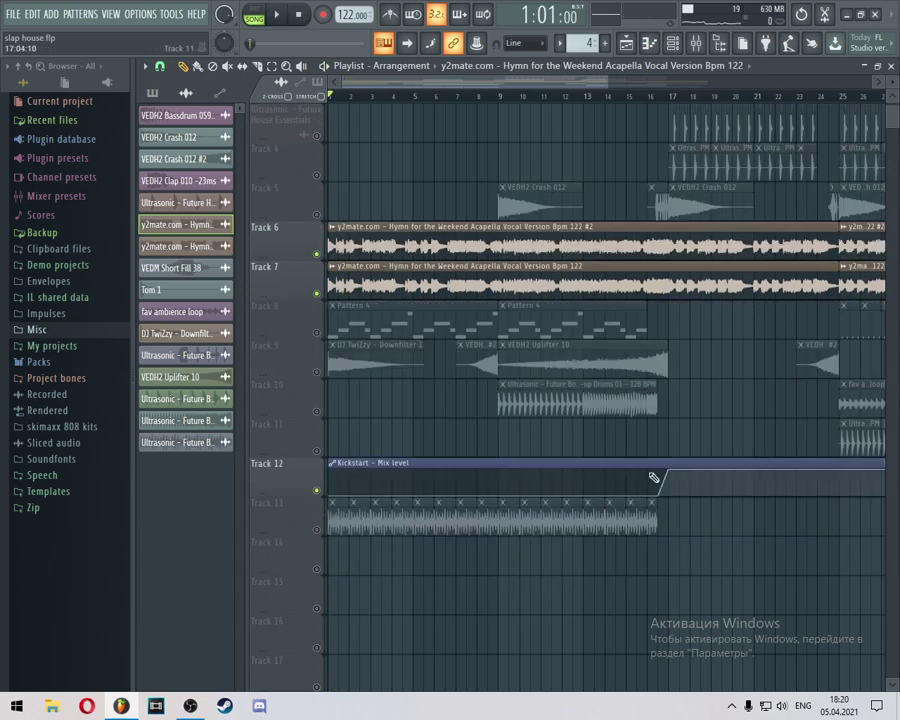
right_click(317, 334)
right_click(317, 334)
Step: Show all the reese notes of Pattern 4 in the piano roll and play them in pattern mode
double_click(330, 334)
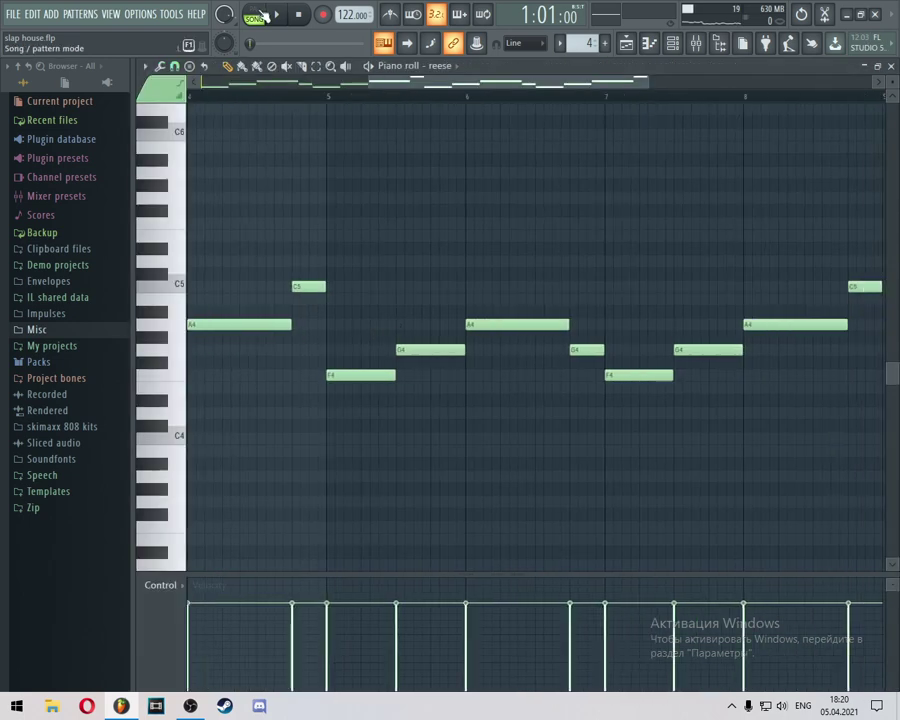
left_click_drag(464, 86, 297, 88)
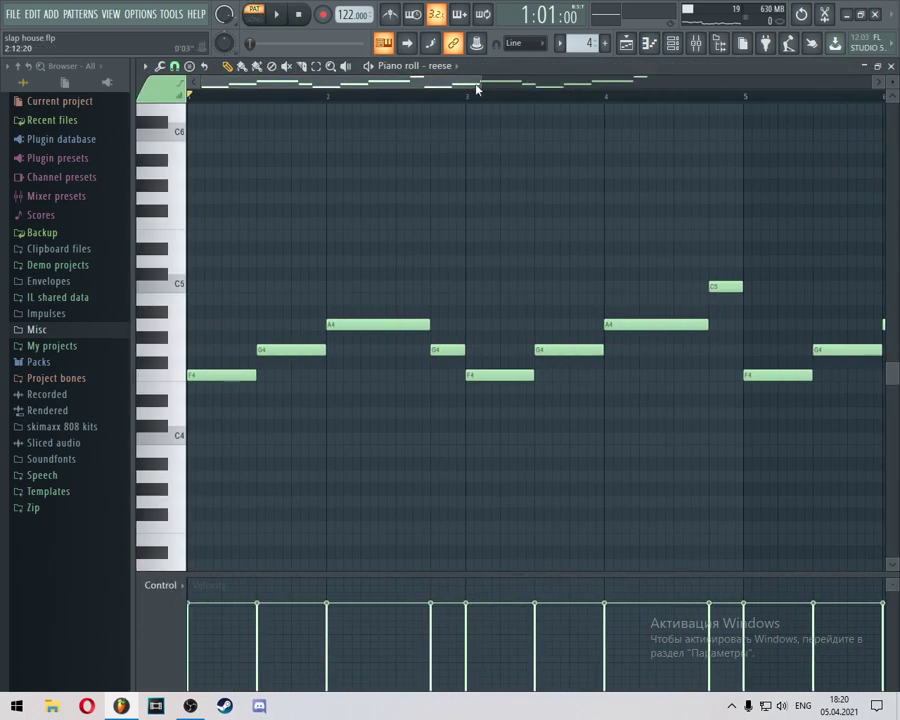
left_click_drag(478, 84, 895, 165)
scroll(292, 280, "down", 1)
key("space")
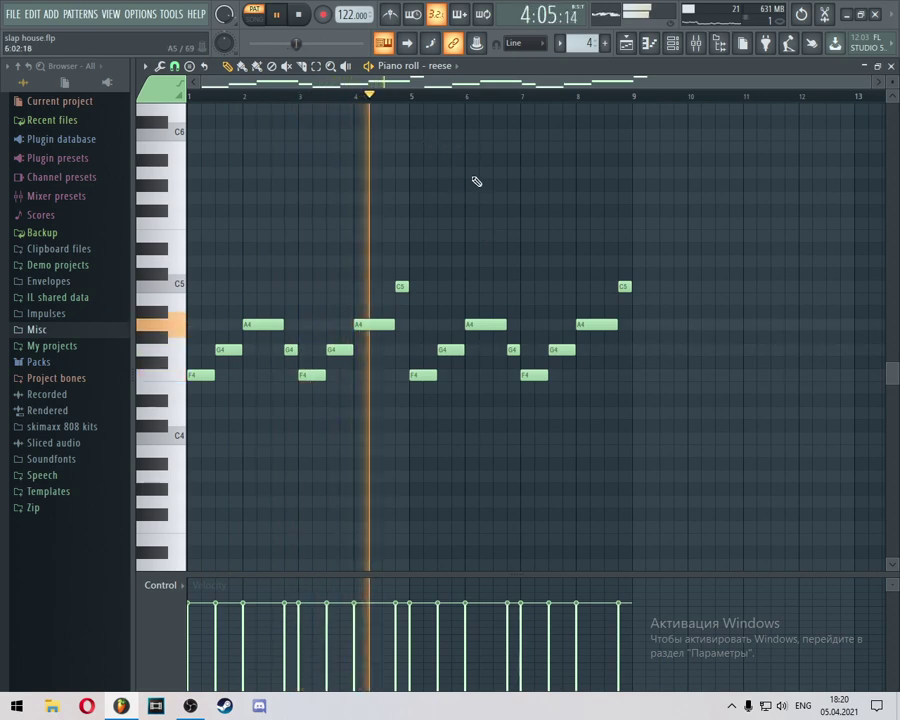
left_click(298, 14)
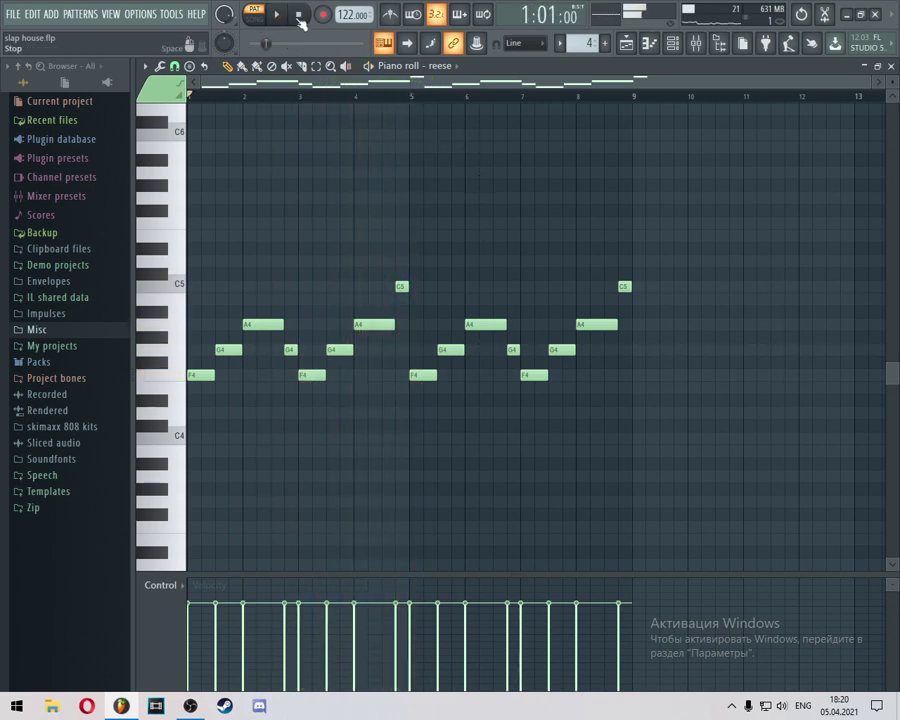
Step: Review the reese channel's GMS synth settings, audition a few notes on it, and put away the channel rack
left_click(693, 42)
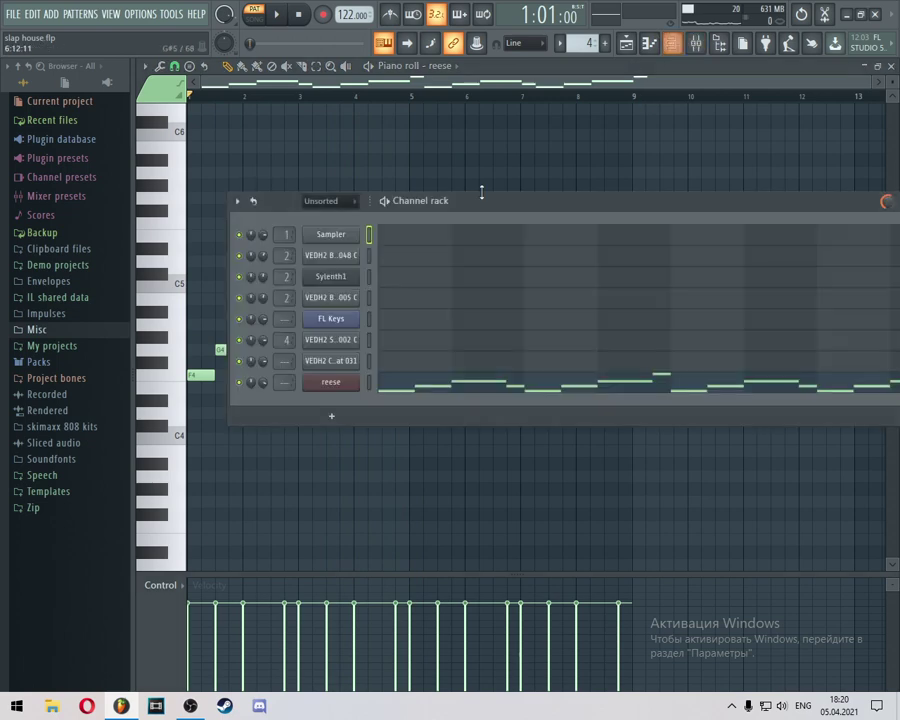
left_click(340, 391)
left_click_drag(637, 241, 545, 216)
key("u")
key("r")
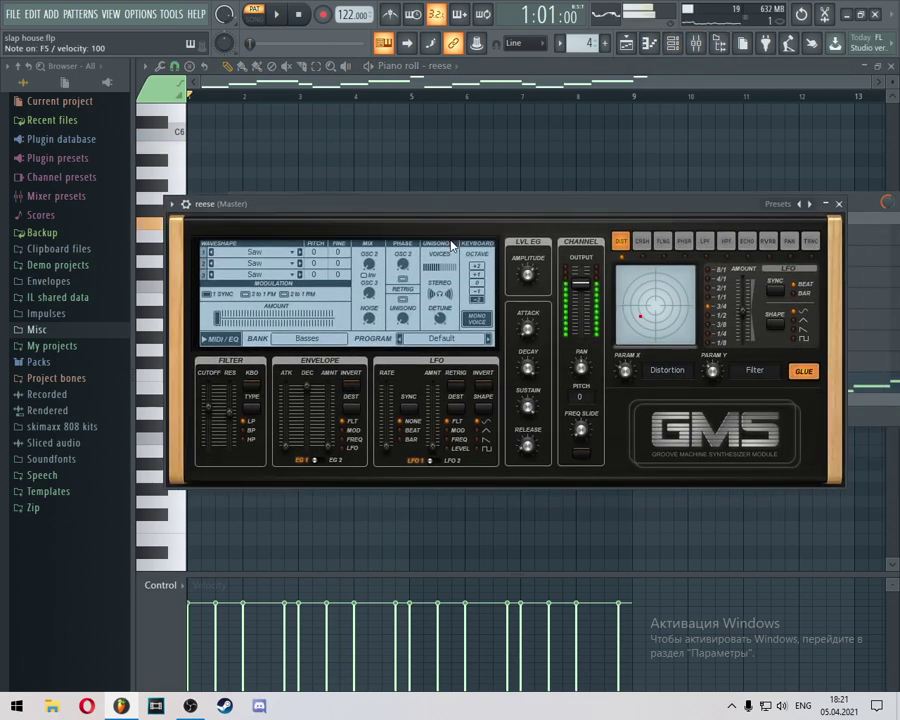
key("t")
key("y")
left_click(838, 204)
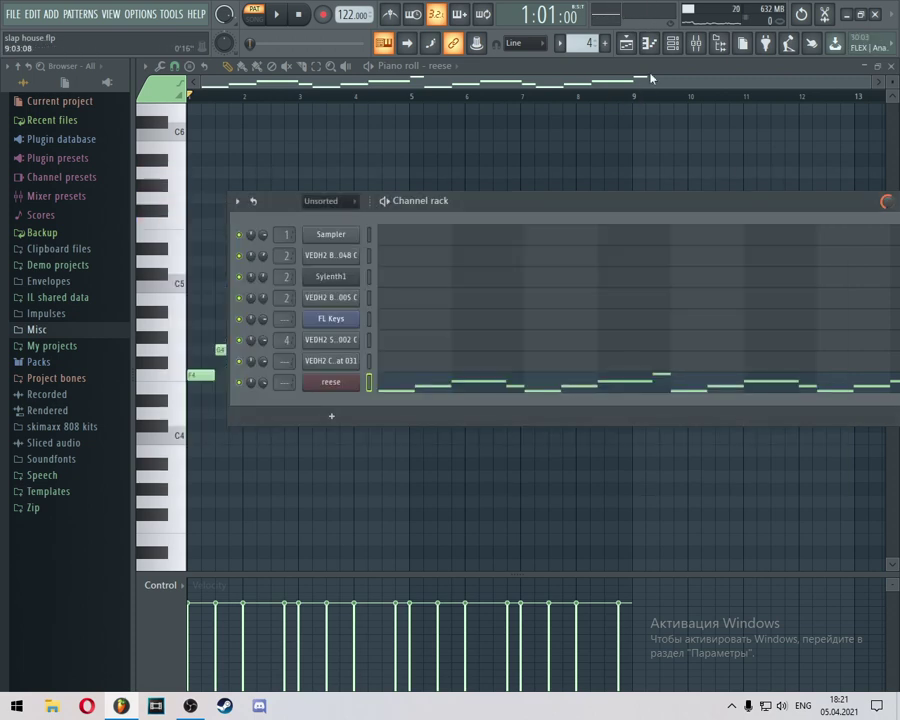
left_click_drag(673, 200, 236, 217)
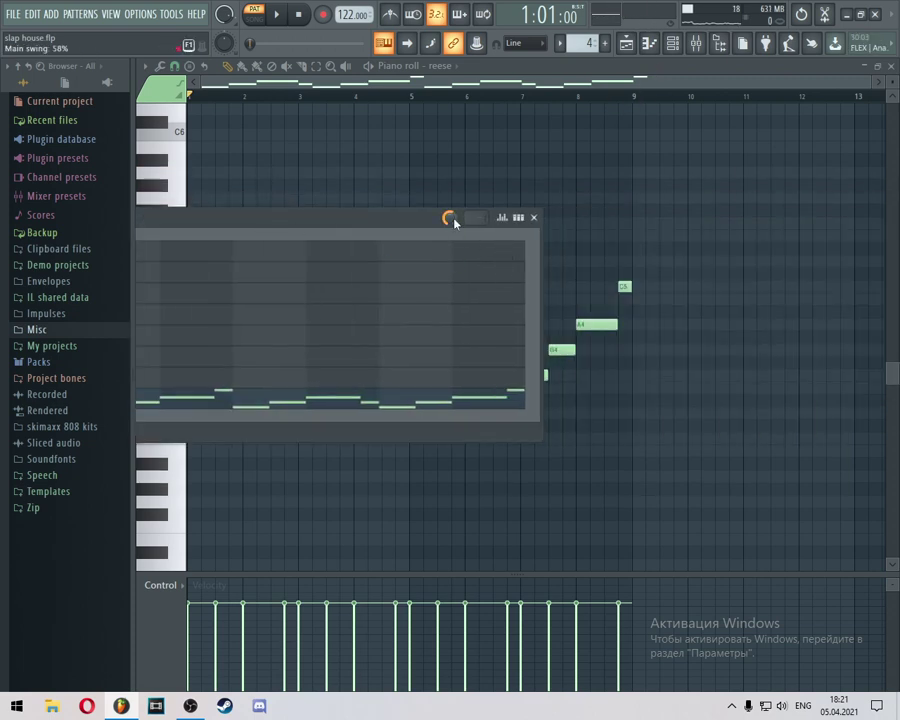
key("F6")
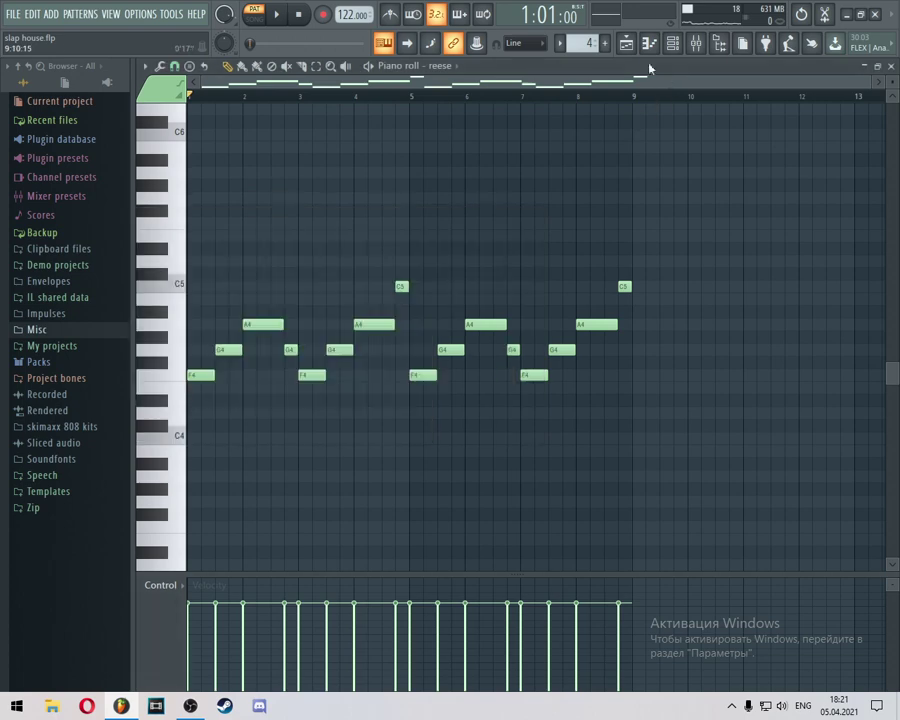
Step: Return to the playlist and review the Groove Loop 05 sample on Track 13 and the Kickstart effect on its mixer track
left_click(628, 44)
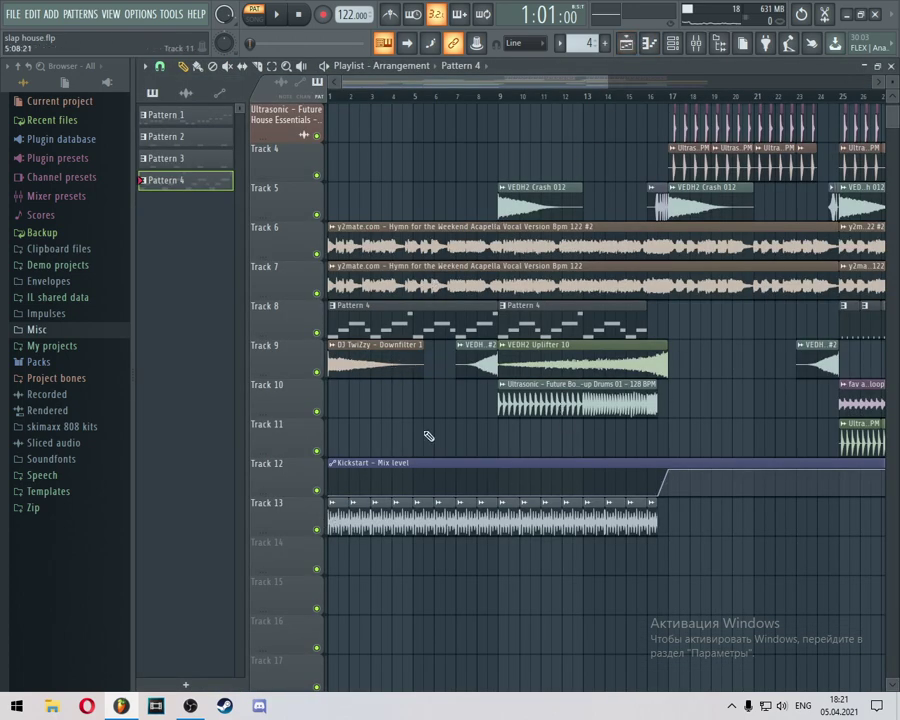
double_click(340, 515)
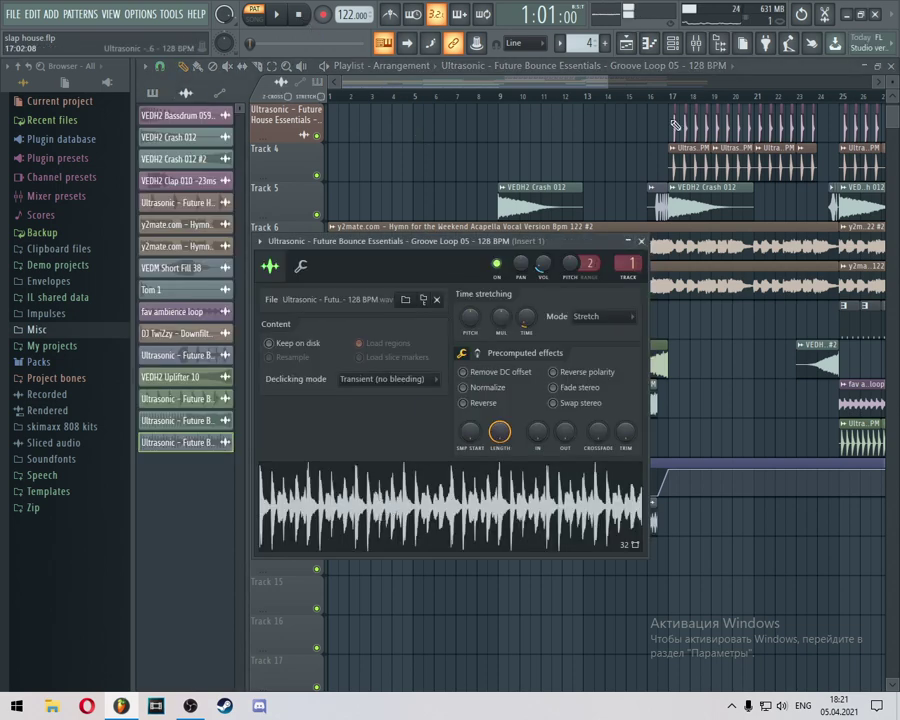
left_click(694, 53)
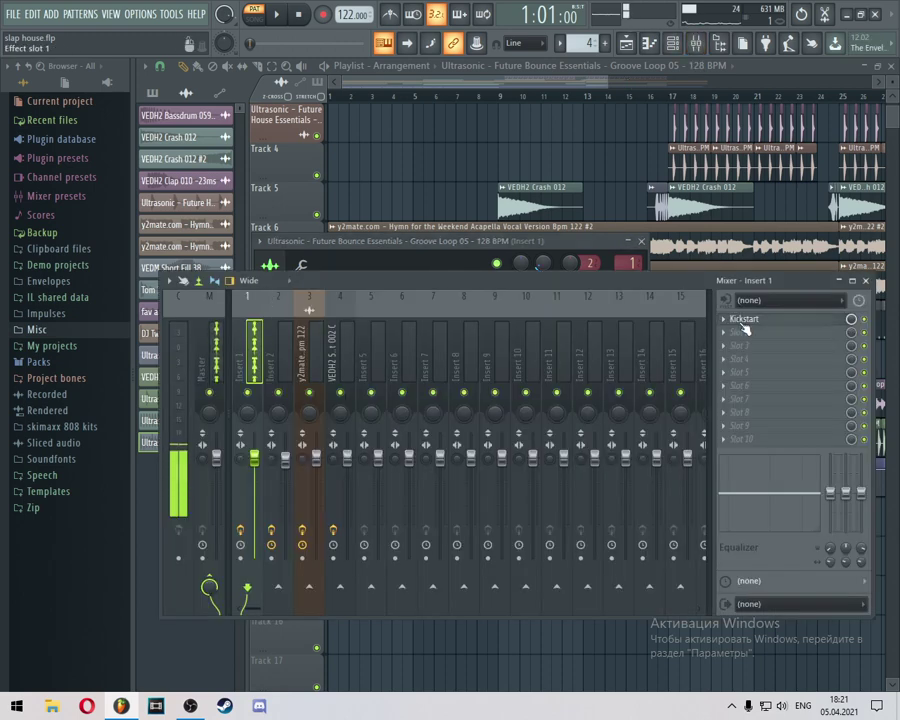
left_click(741, 321)
left_click(793, 72)
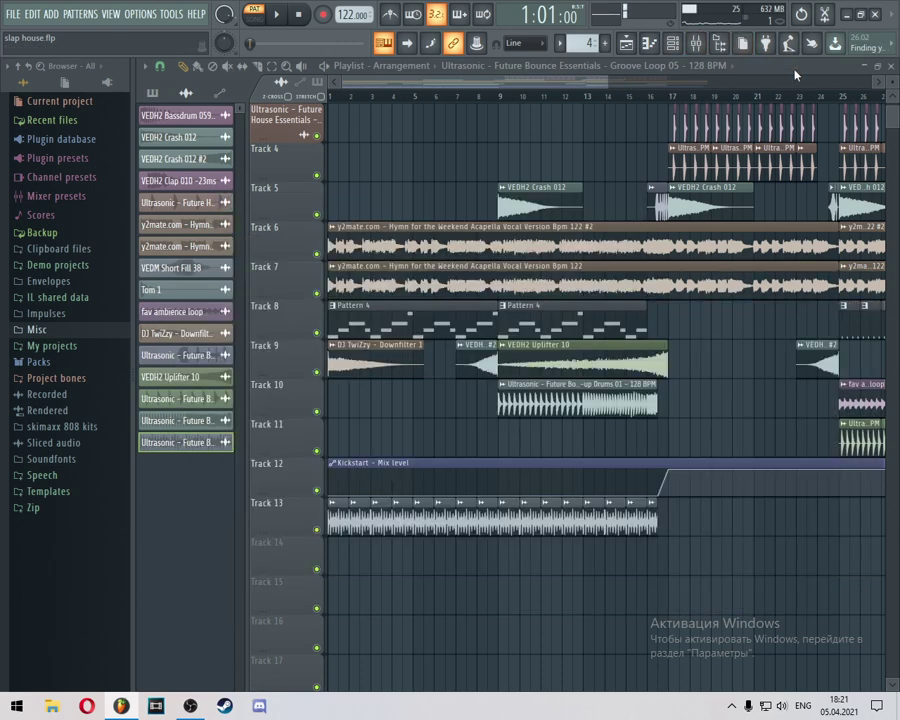
Step: Review the sample settings of the Downfilter 1 clip, the reversed Crash 012 #2 clip and the Crash 012 clip
double_click(400, 362)
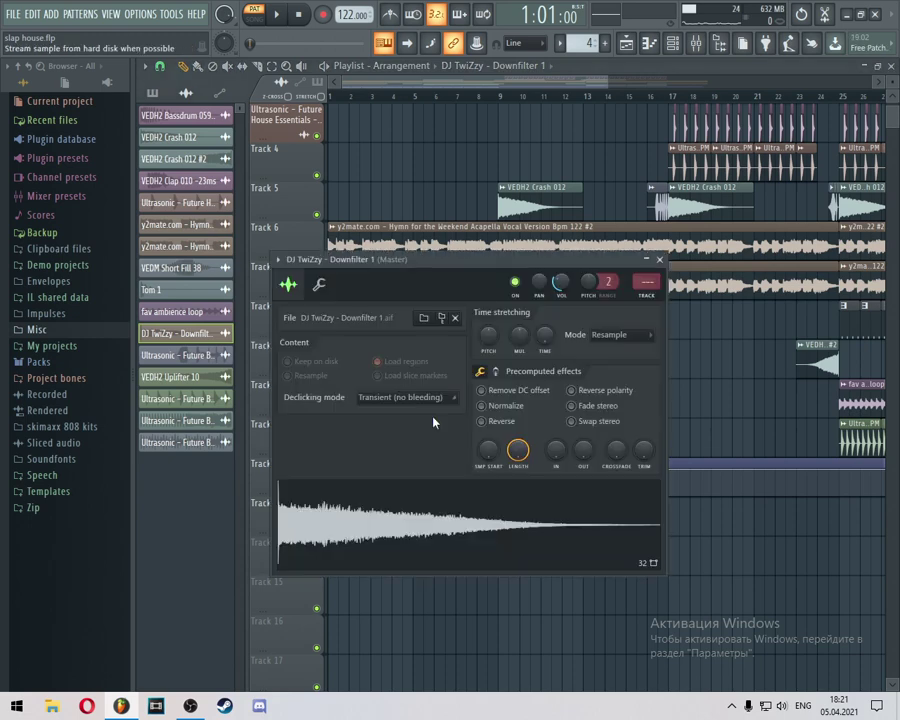
left_click(658, 260)
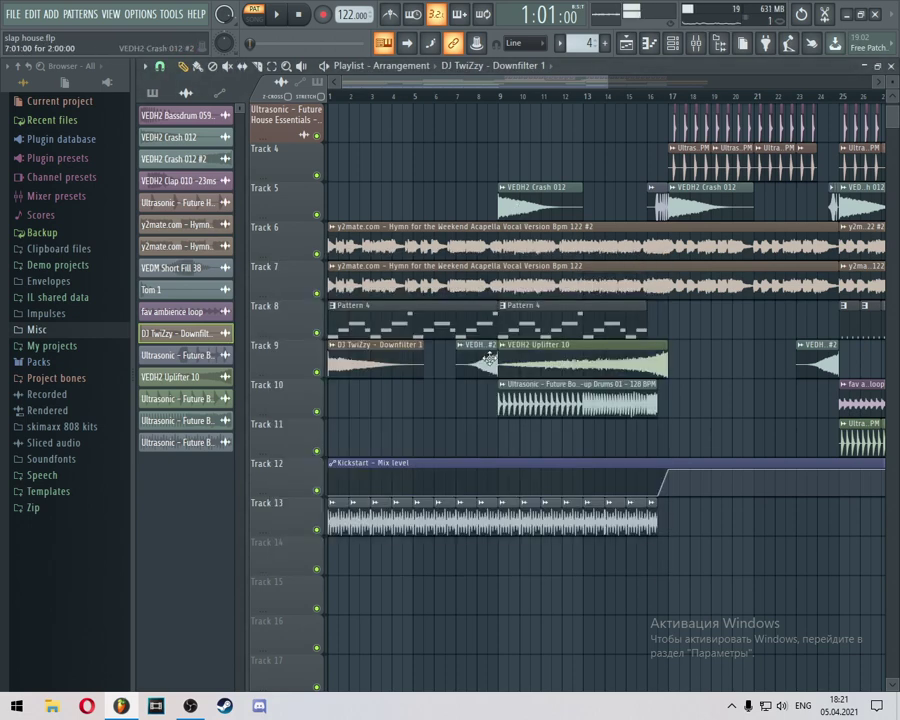
double_click(488, 358)
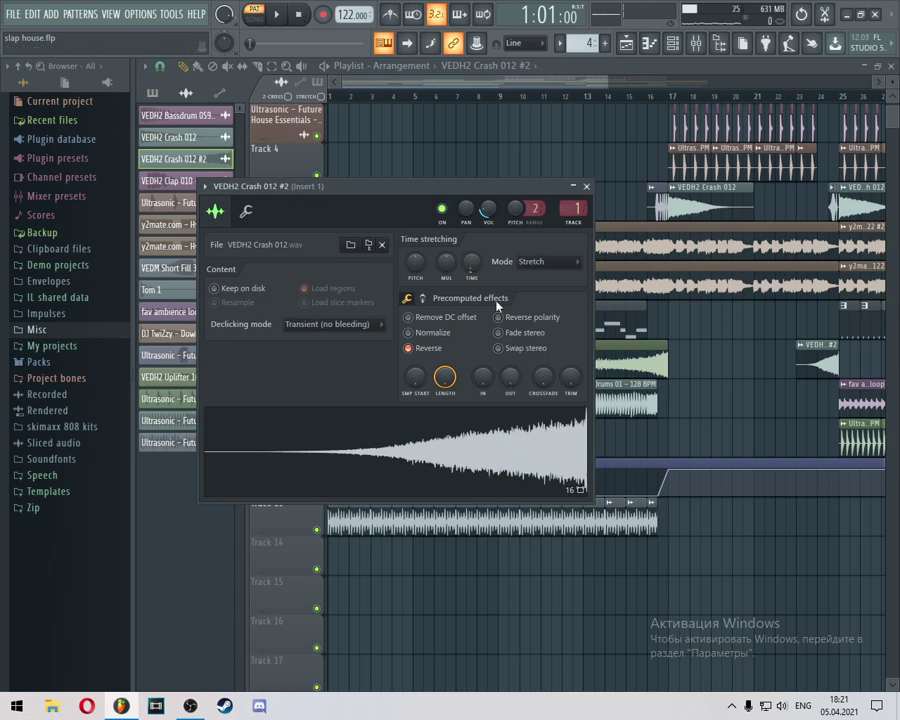
left_click(587, 187)
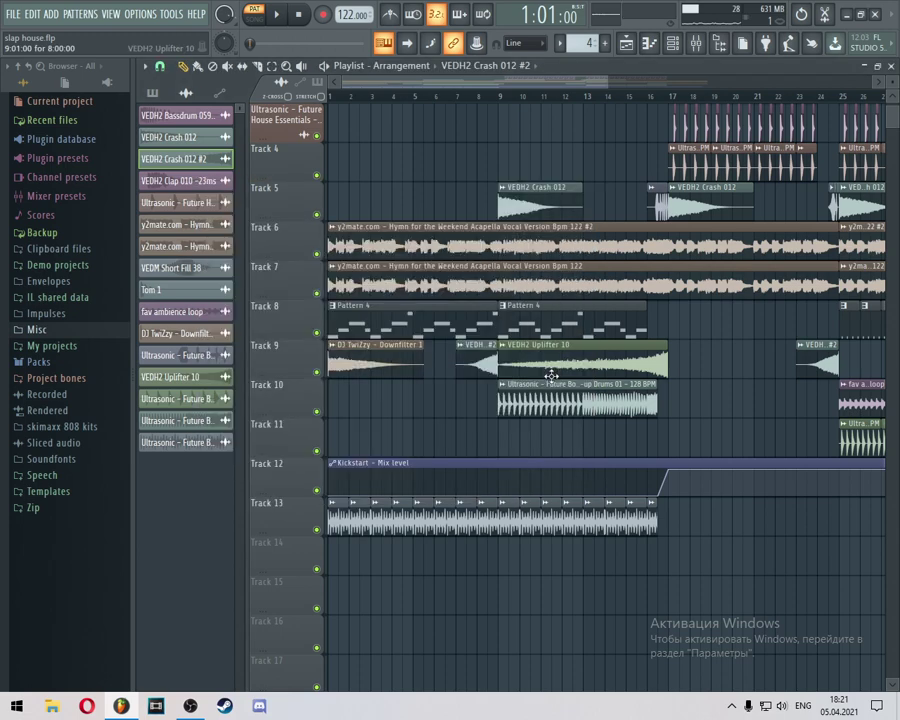
double_click(532, 208)
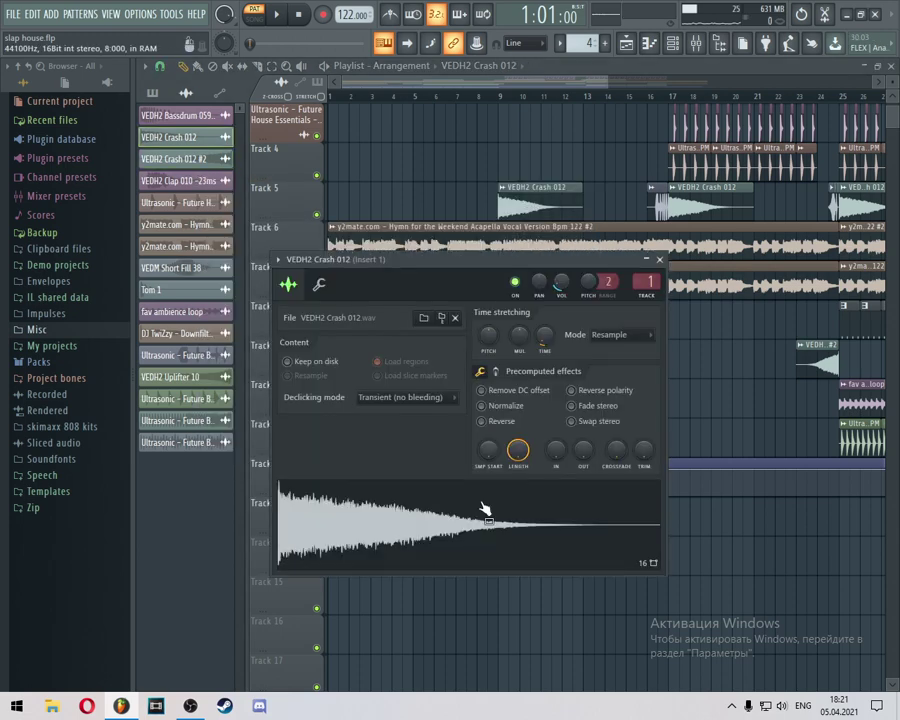
left_click(663, 263)
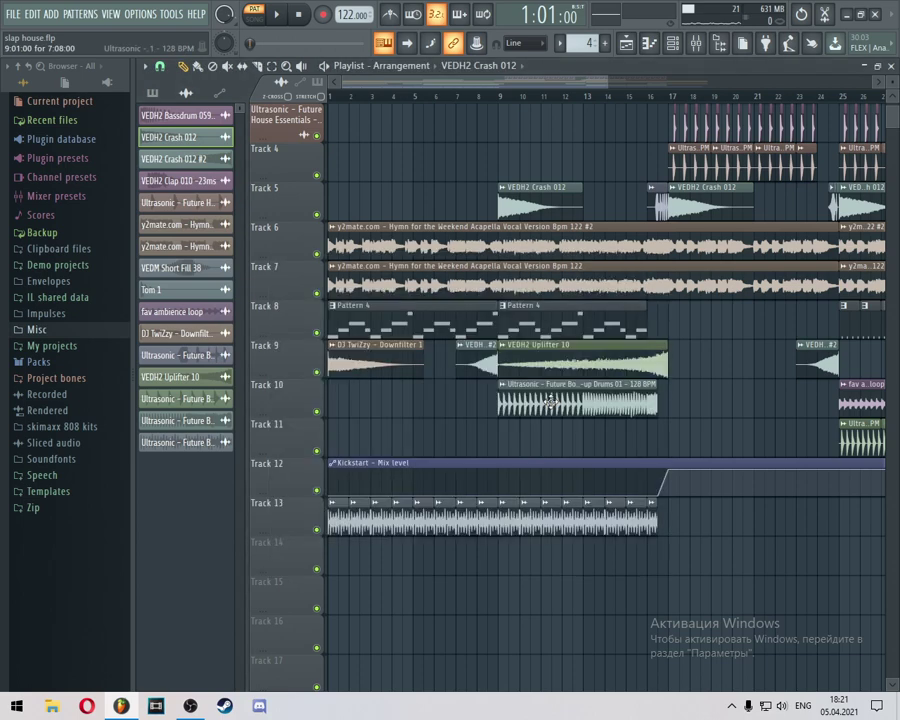
Step: Review the Uplifter 10 and Build-up Drums 01 sample settings, and select the Short Fill 08 clip on Track 5
double_click(550, 362)
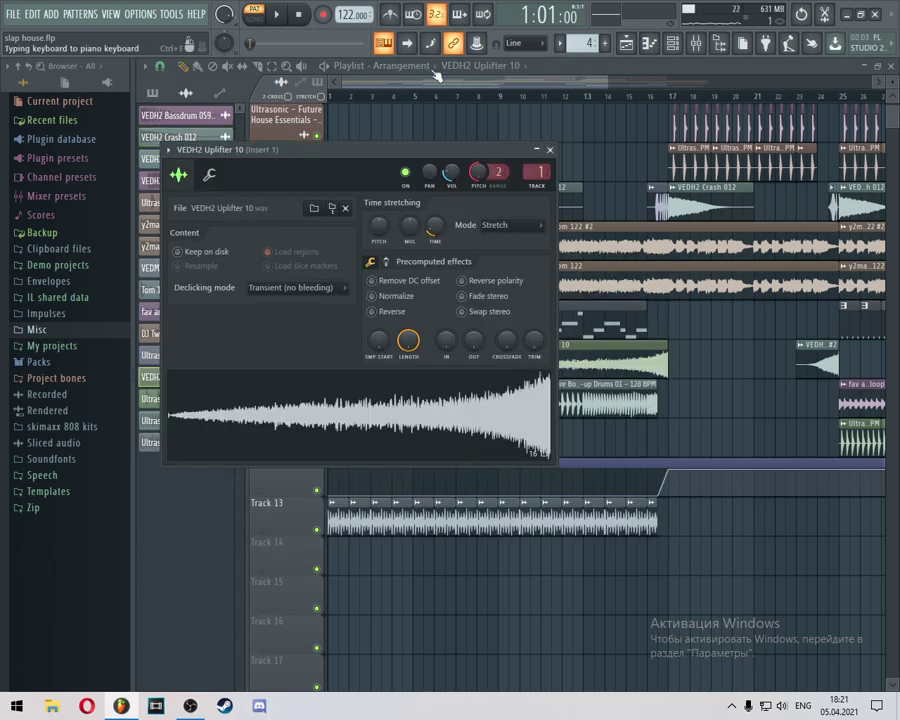
key("Escape")
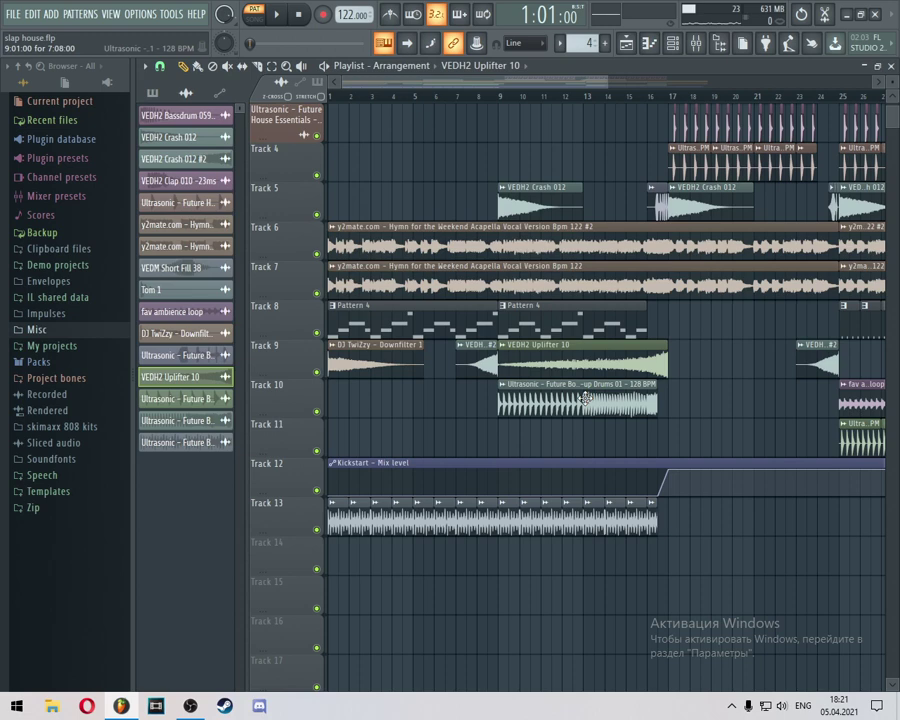
double_click(585, 399)
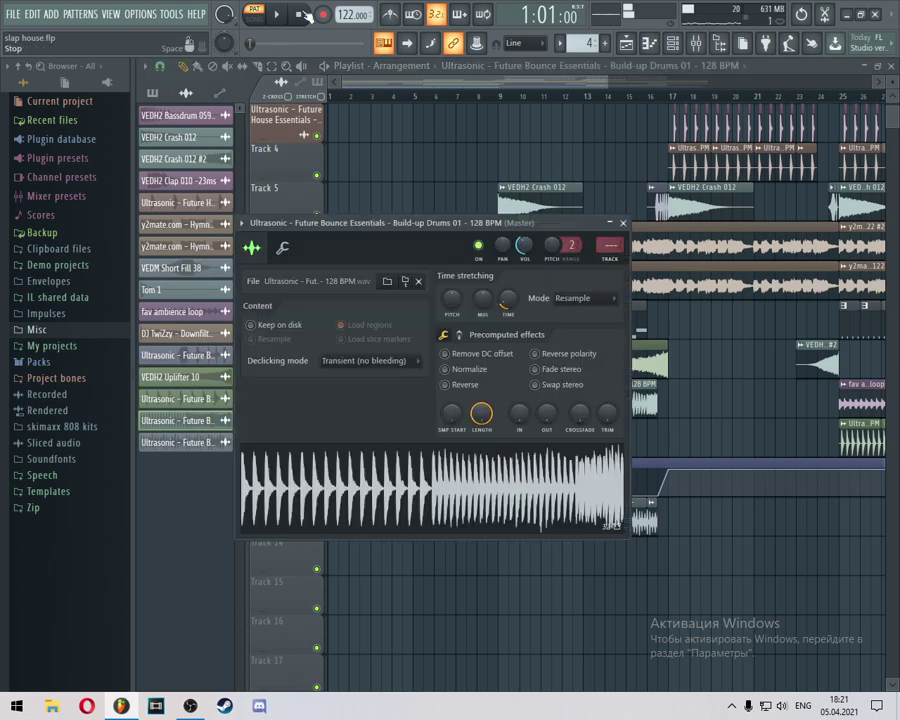
left_click(625, 222)
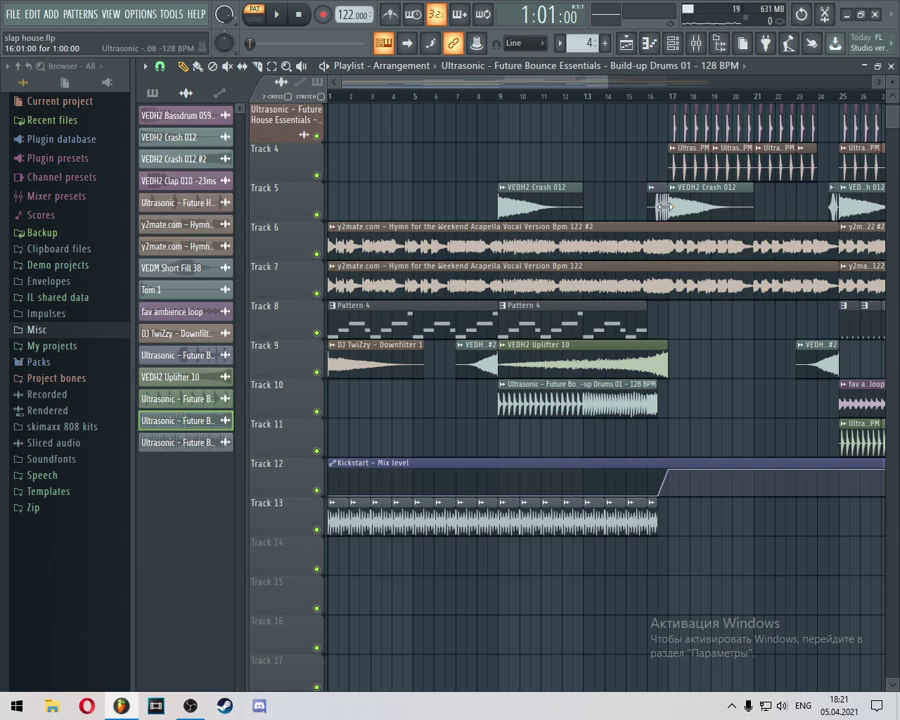
left_click(665, 207)
Step: Solo the bassdrum on Track 2, play the drop from bar 17, and bring in the clap loop on the track below
left_click_drag(524, 86, 631, 86)
scroll(579, 226, "up", 2)
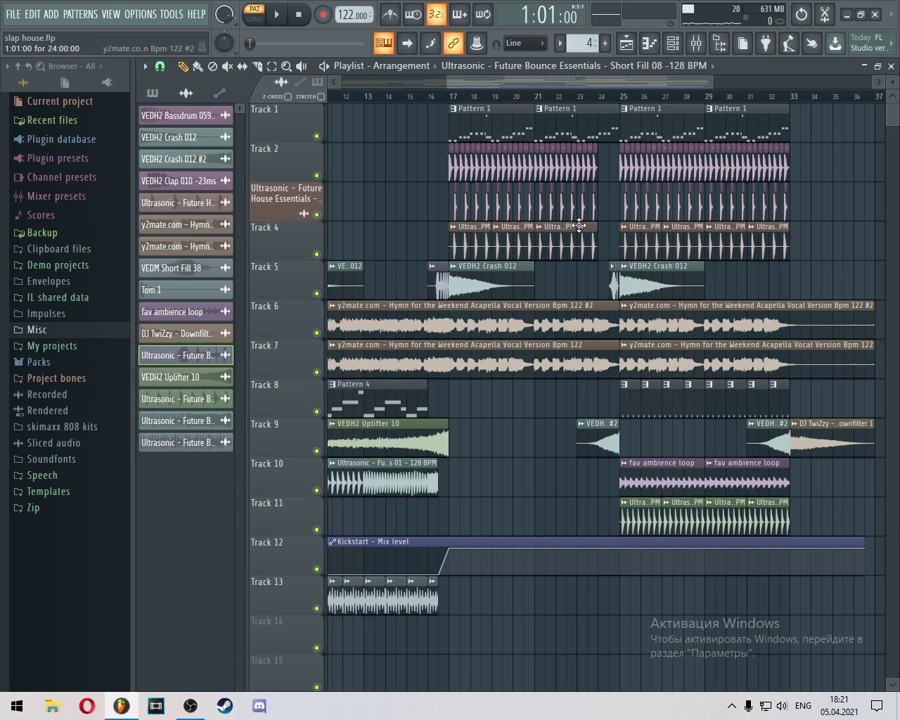
left_click(466, 170)
right_click(318, 176)
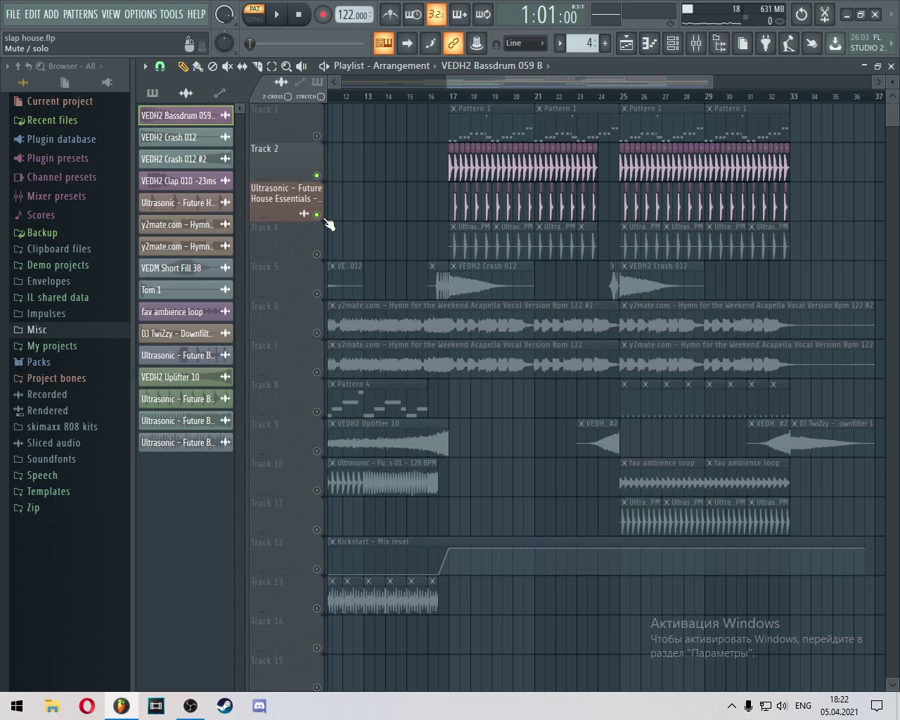
left_click(316, 214)
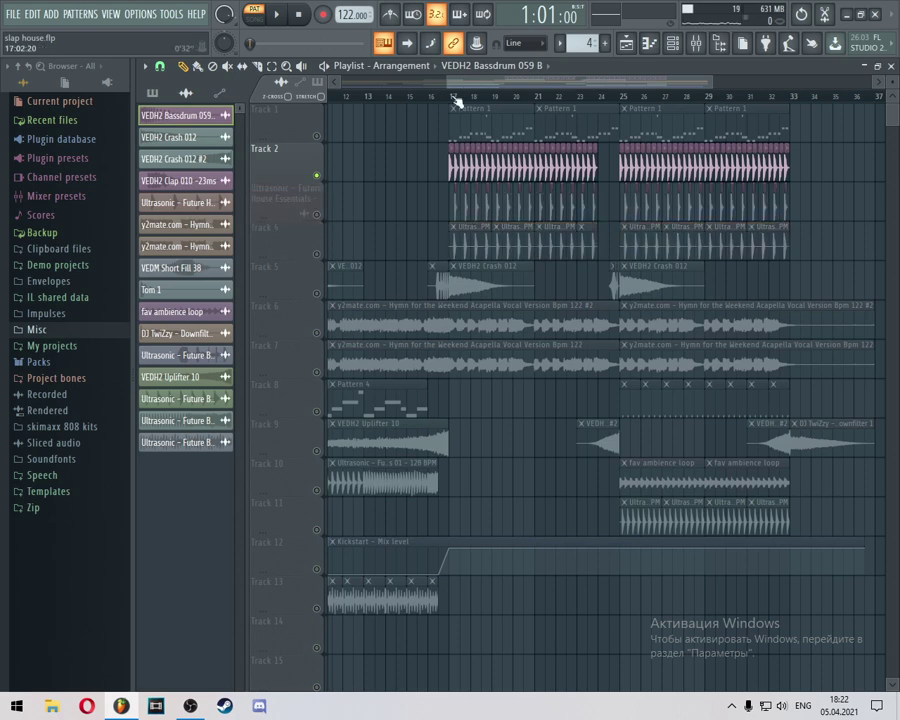
left_click(455, 100)
key("space")
left_click(317, 215)
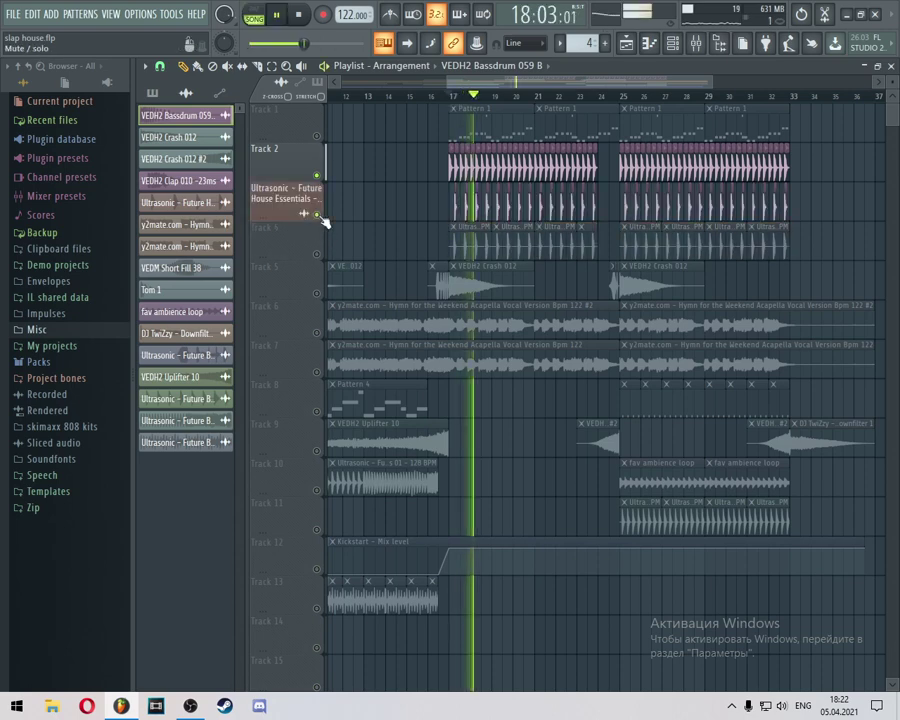
Step: Unmute Tracks 4, 5, 10 and 11 one after another while the drop plays
left_click(317, 253)
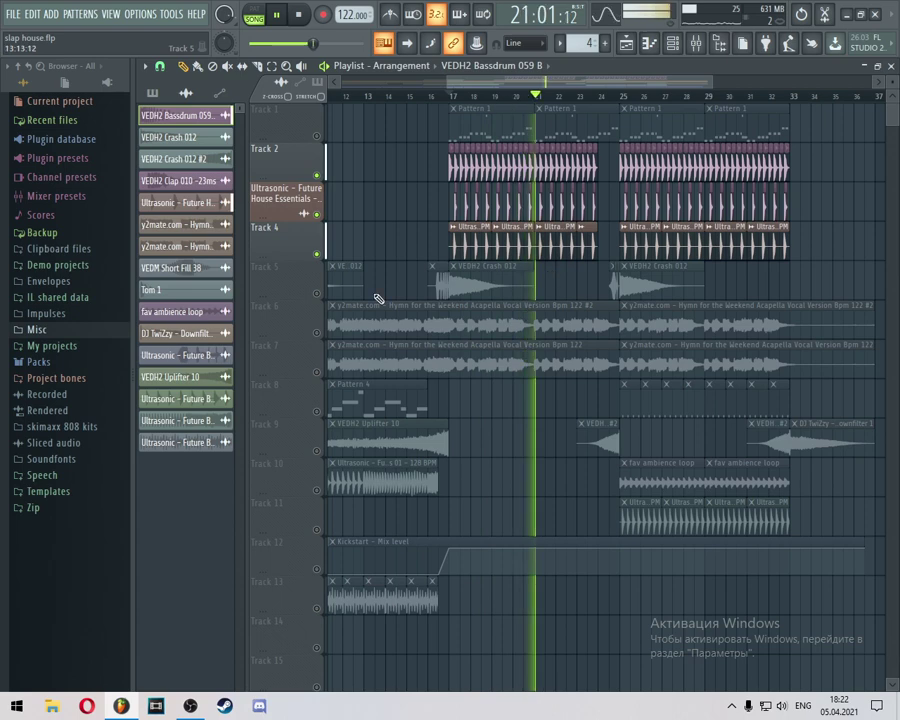
left_click(317, 293)
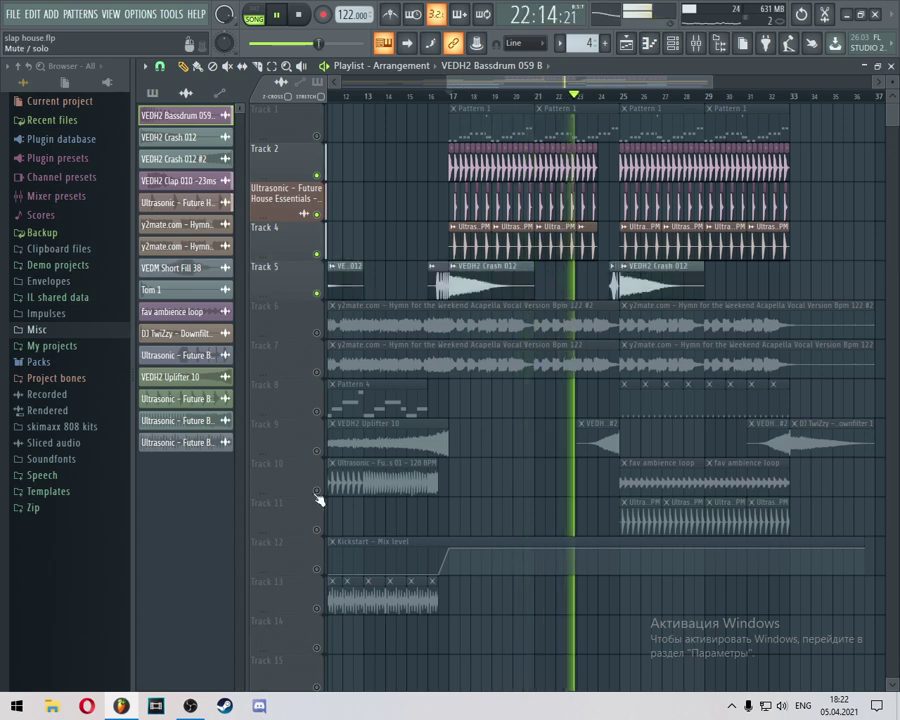
scroll(318, 498, "up", 1)
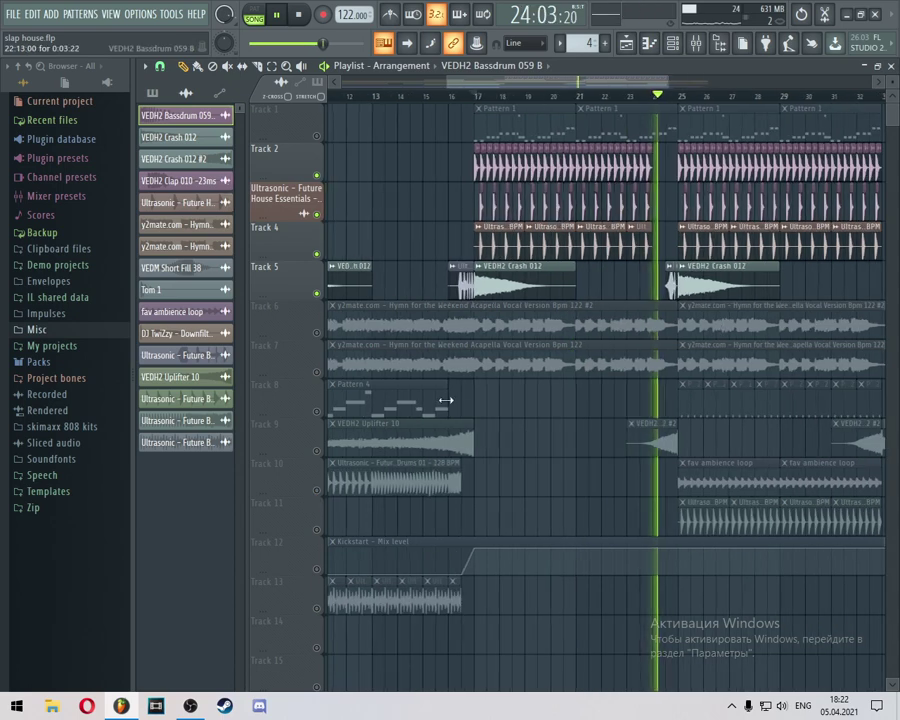
left_click(317, 490)
left_click(317, 529)
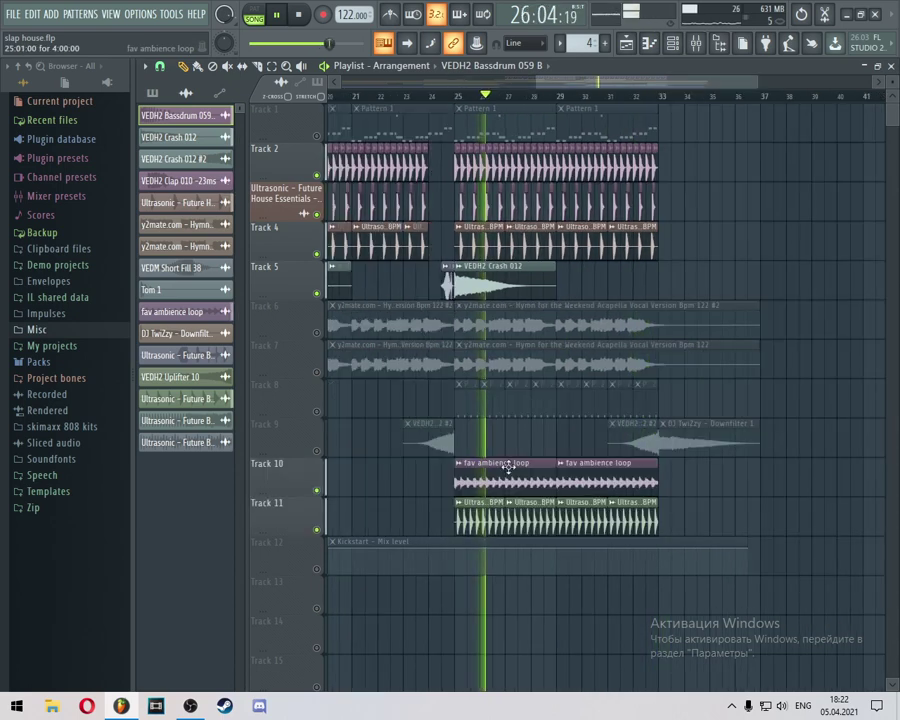
Step: Review the fav ambience loop sample on Track 10, and unmute Track 8 to hear it in the second drop
double_click(508, 467)
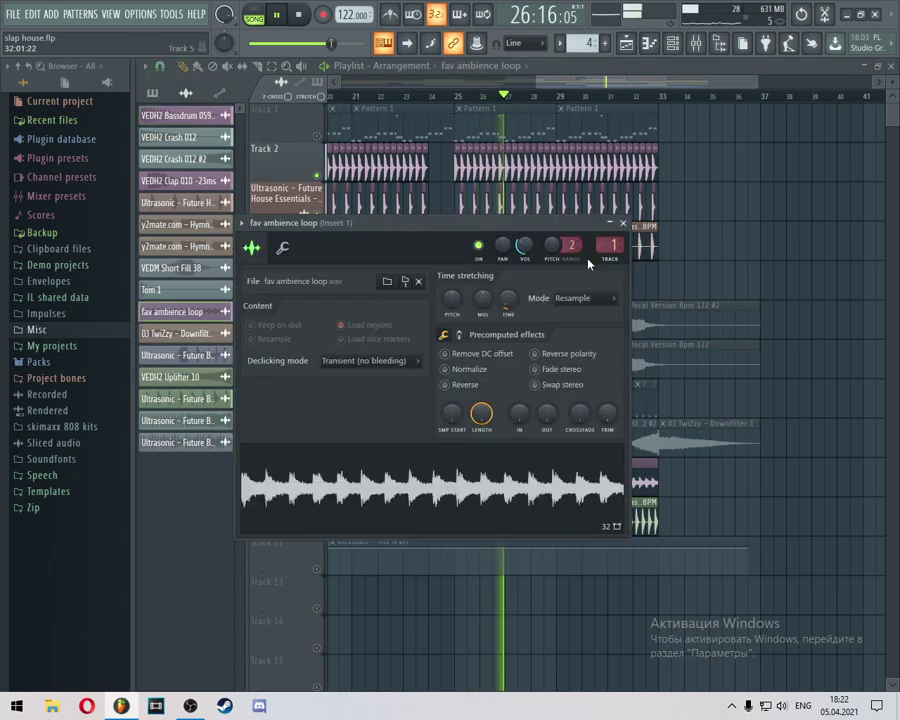
left_click(623, 223)
left_click(317, 411)
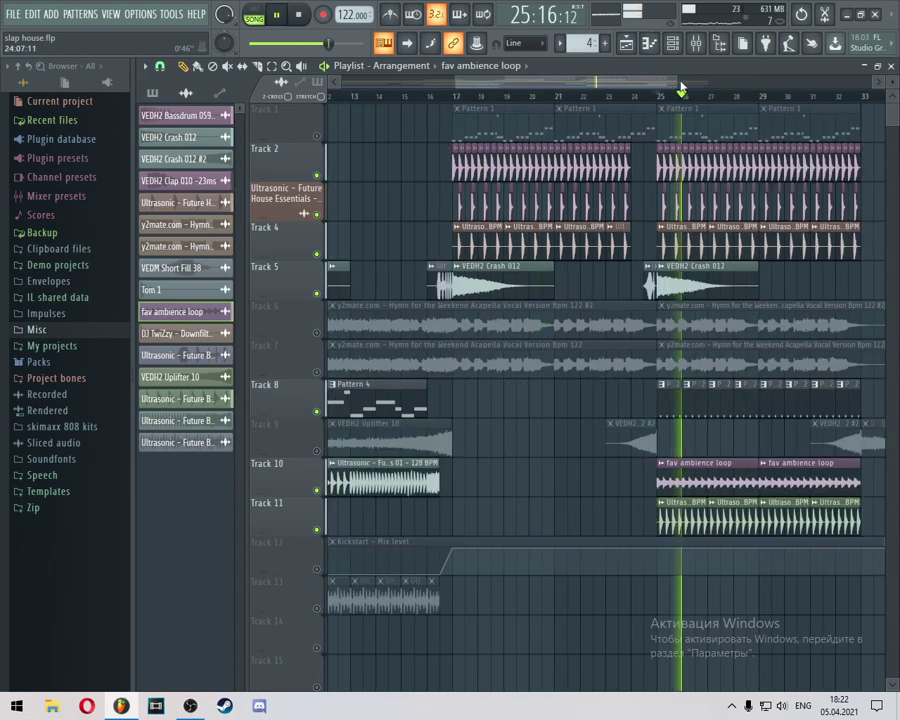
left_click_drag(681, 86, 856, 82)
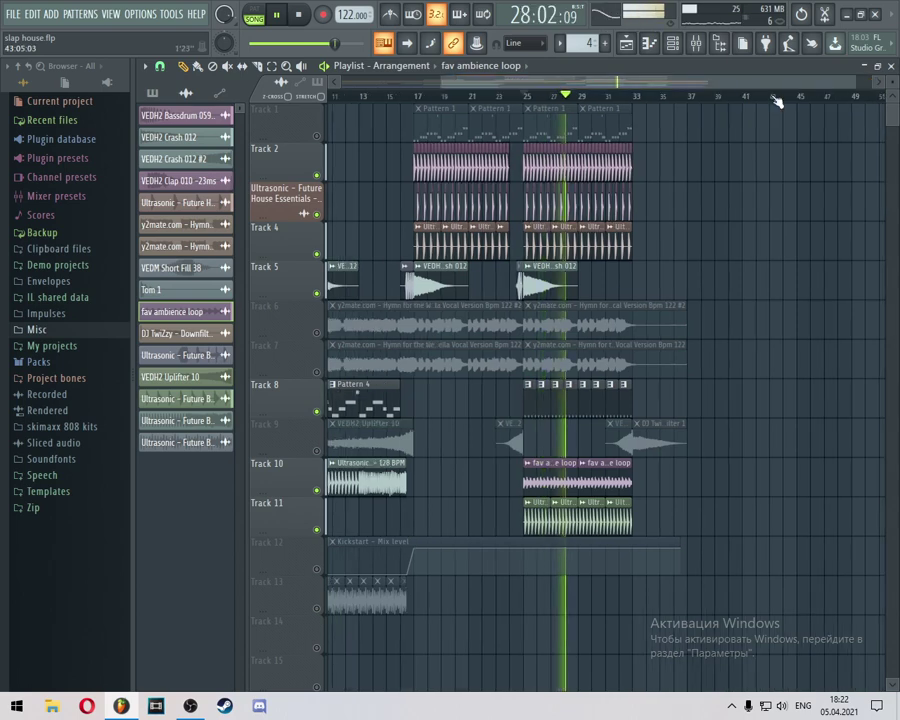
key("space")
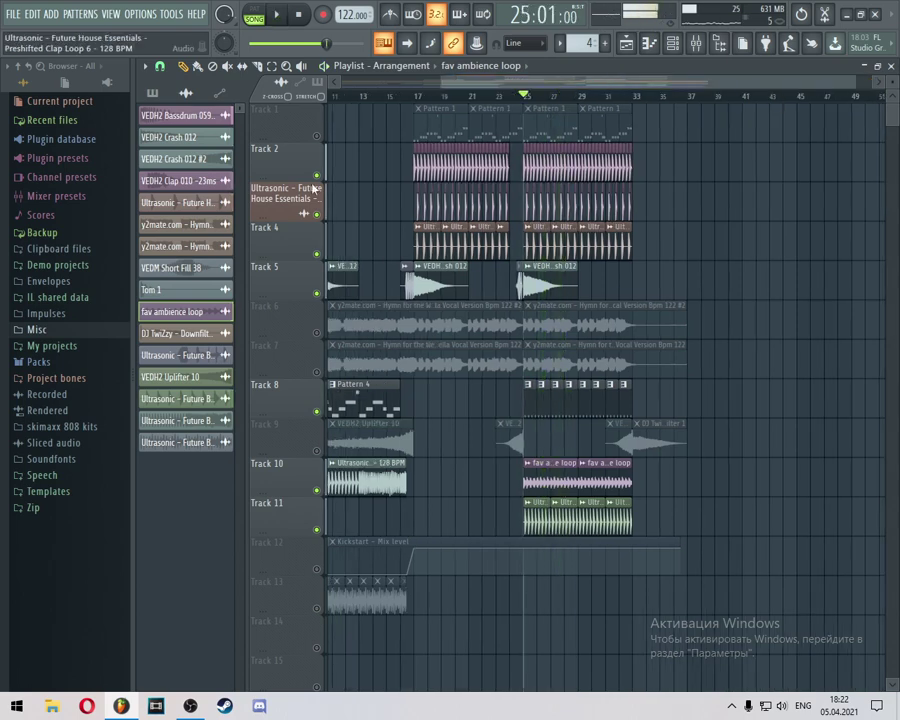
Step: Show Pattern 1's bass notes enlarged in the piano roll and play them in pattern mode
double_click(512, 110)
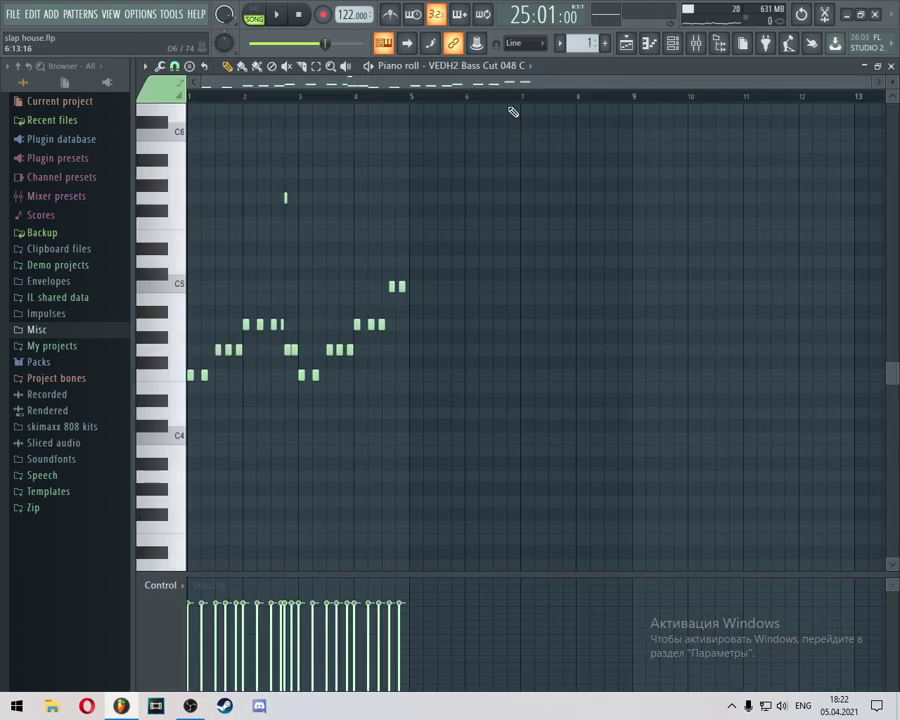
left_click(262, 10)
key("space")
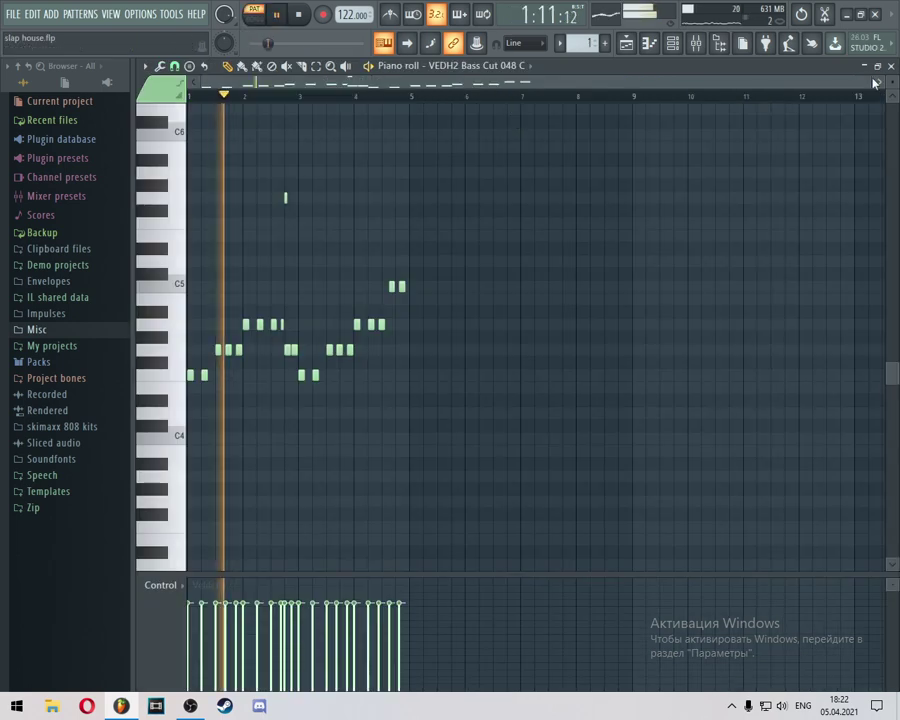
left_click_drag(873, 83, 650, 116)
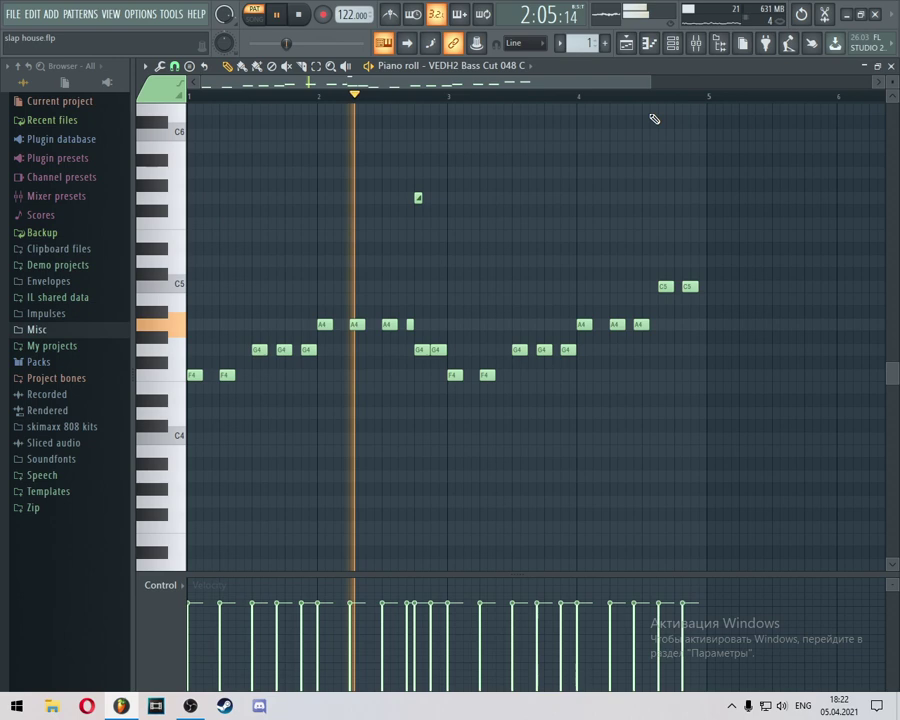
key("space")
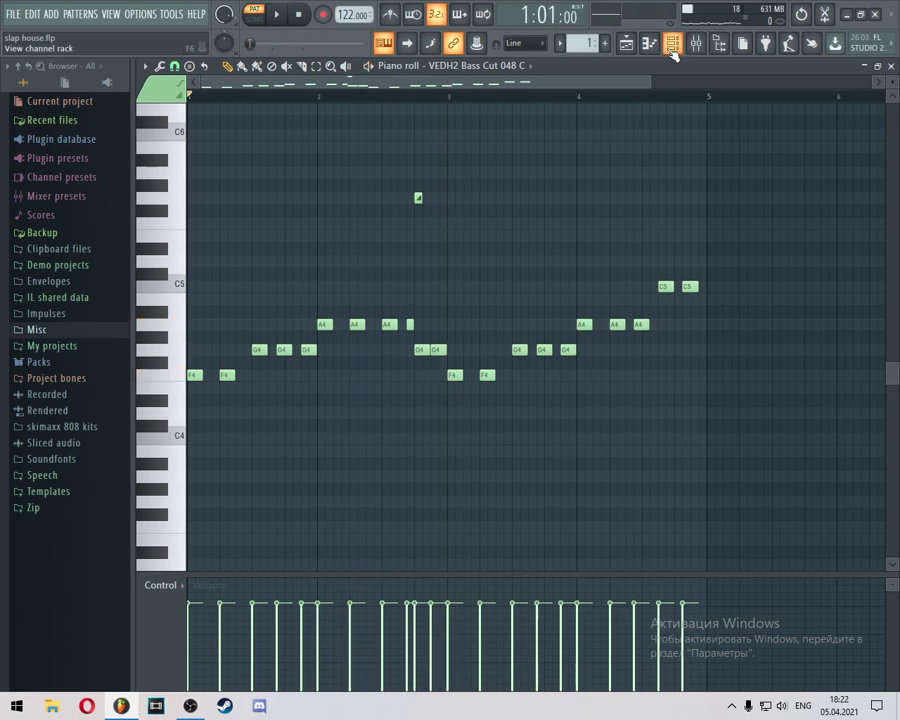
Step: Show the channel rack and review the VEDH2 Bass Cut 048 C channel's sample, envelope and miscellaneous settings
left_click(672, 45)
left_click_drag(623, 181, 683, 191)
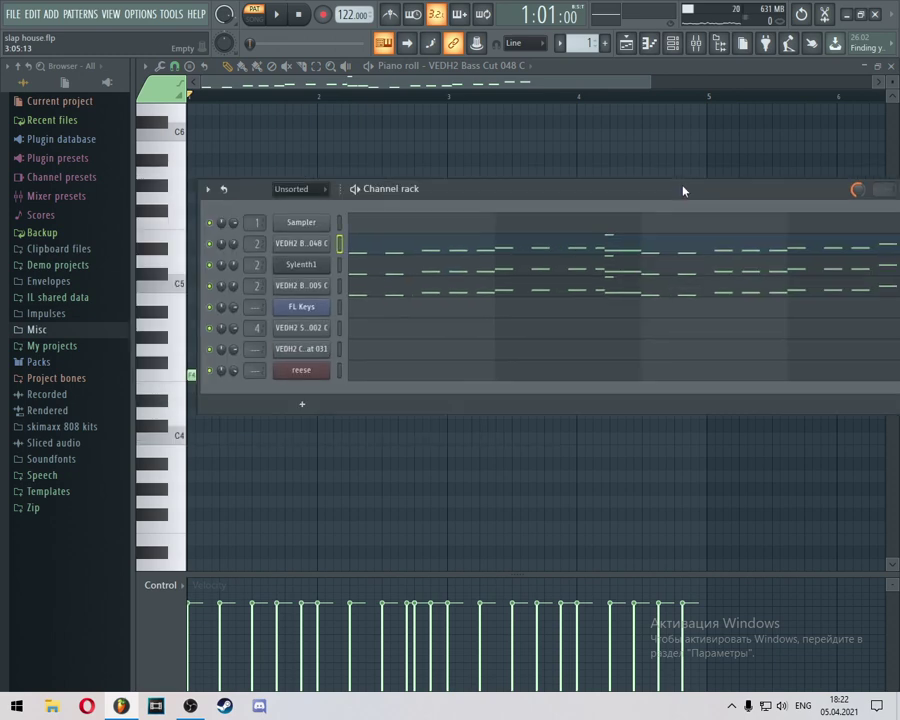
left_click(301, 243)
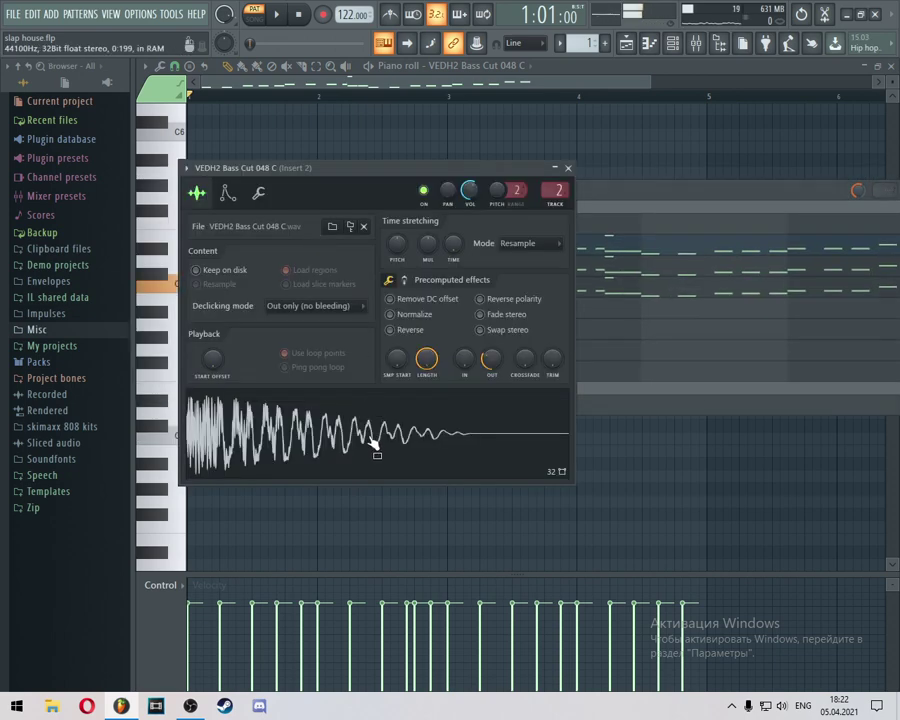
left_click(228, 194)
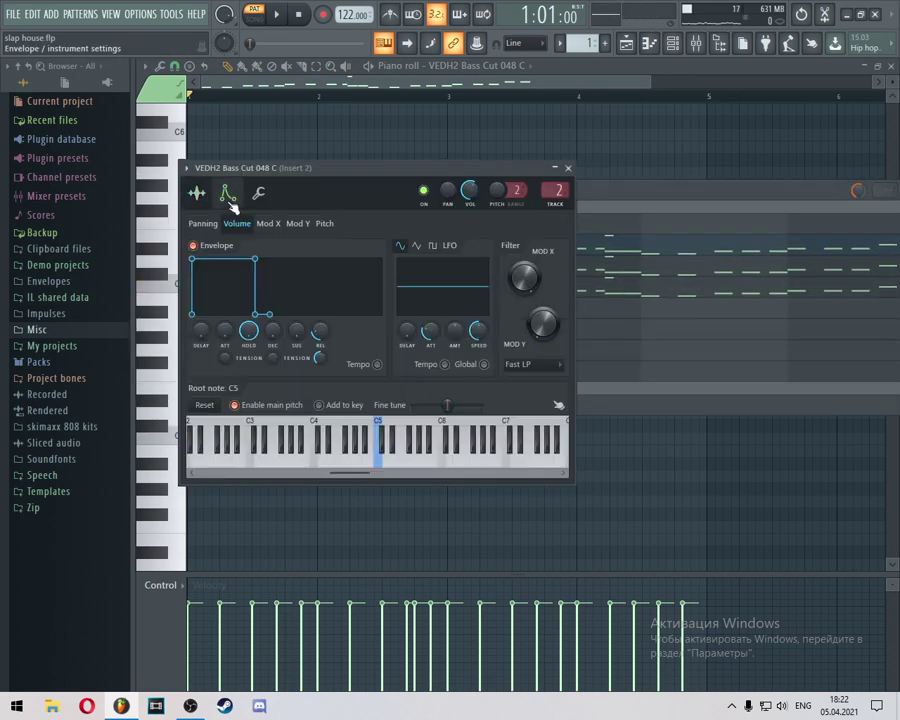
left_click(258, 193)
left_click(198, 193)
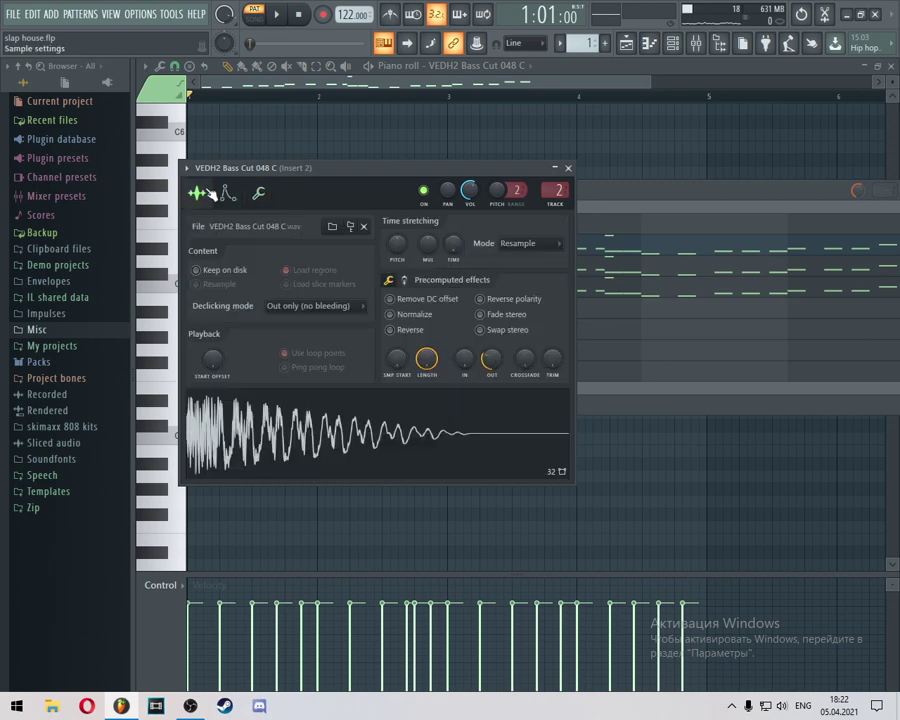
left_click(568, 168)
Step: Review the Sylenth1 BS PhaseMod preset and the VEDH2 Bass Cut 005 C channel's envelope, miscellaneous and sample settings
left_click(320, 263)
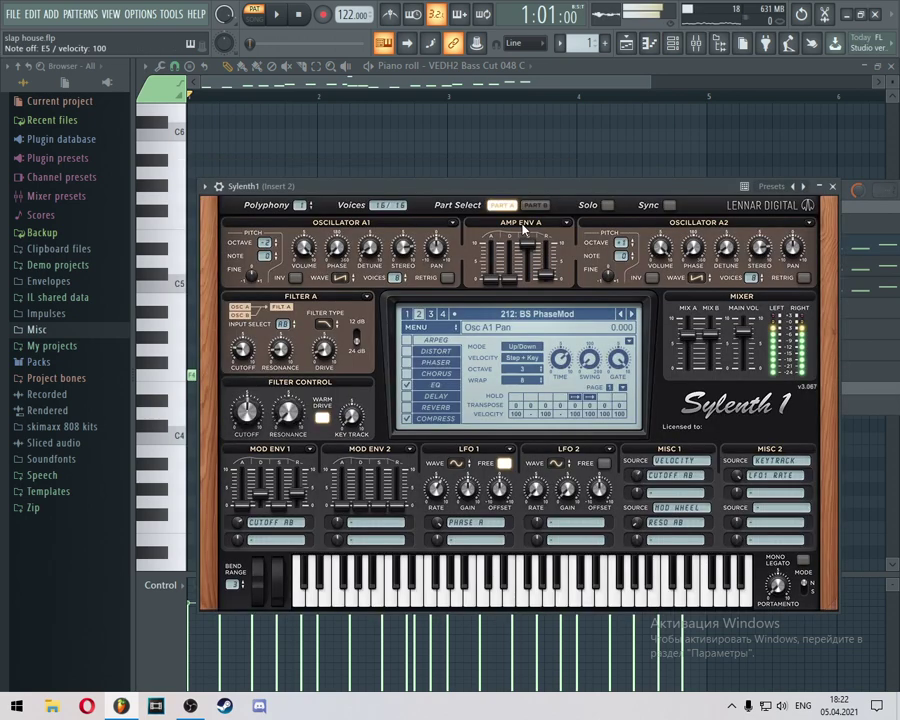
left_click(832, 186)
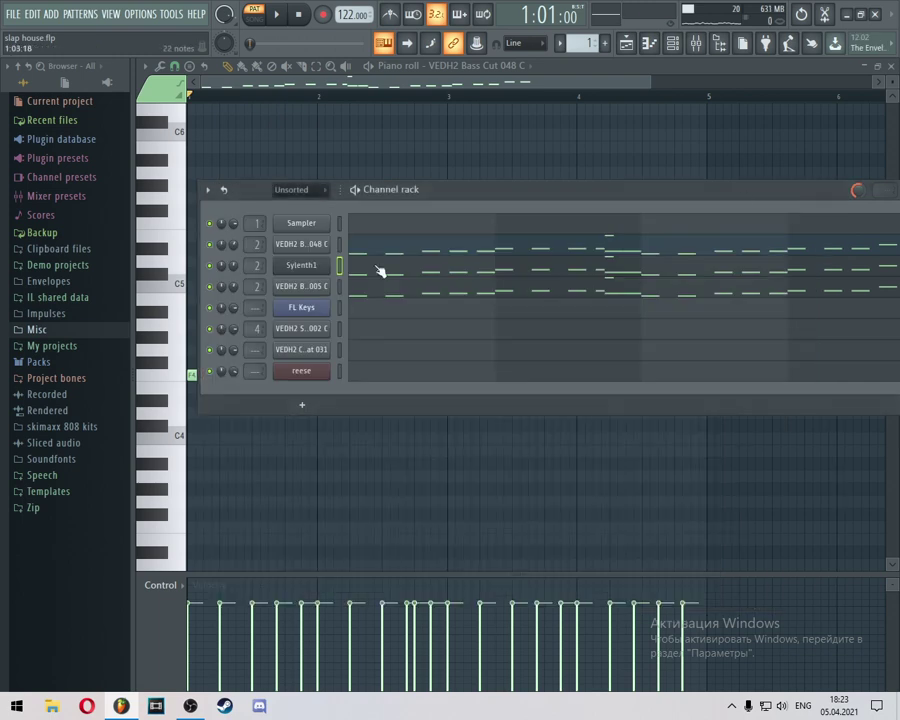
left_click(310, 287)
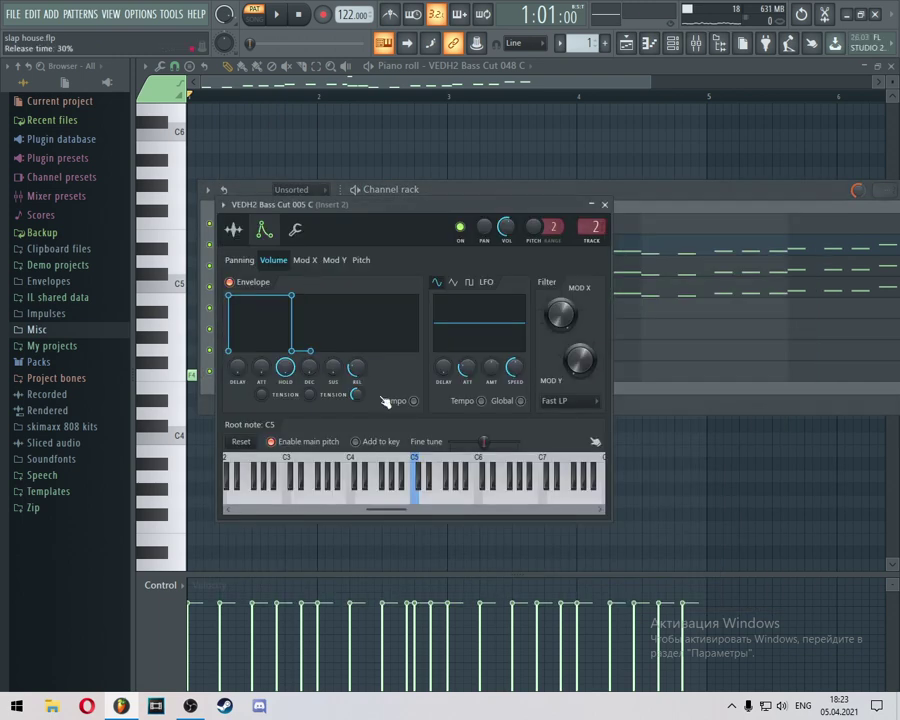
left_click(295, 230)
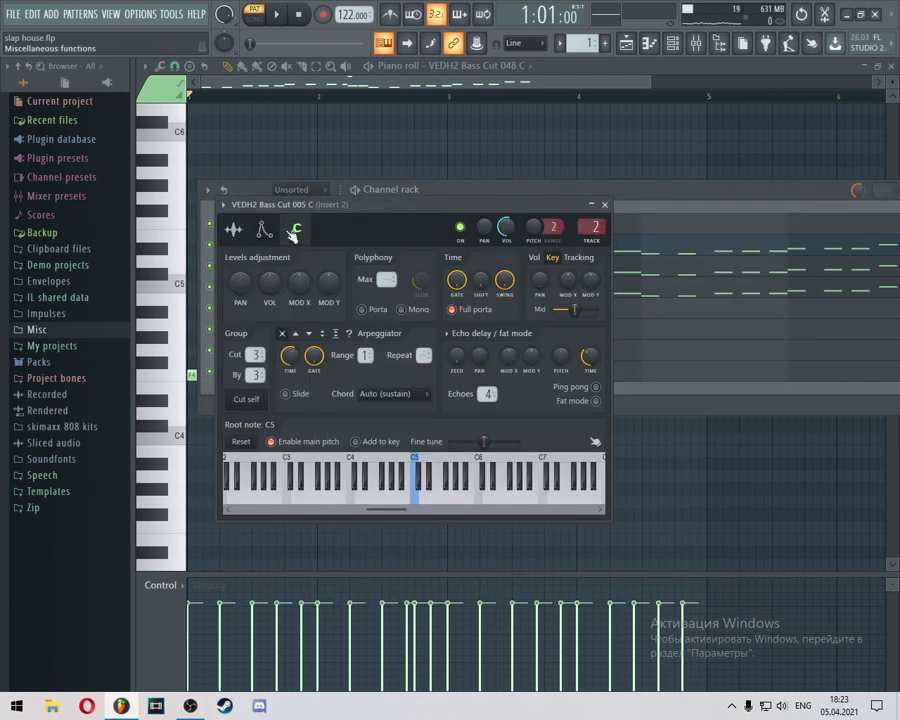
left_click(236, 230)
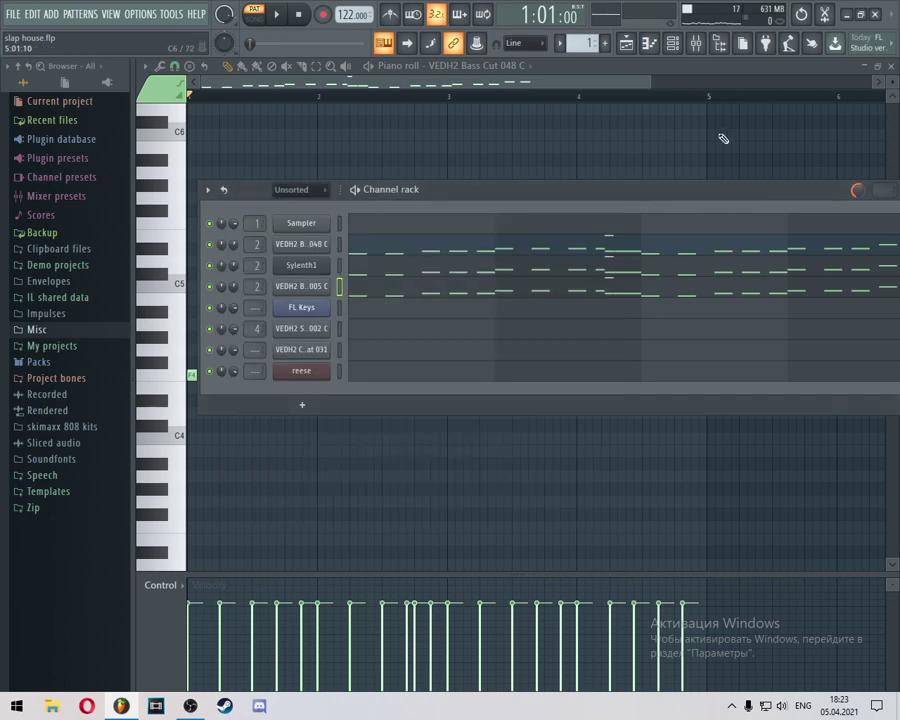
Step: Play the bass pattern and review the Kickstart and CamelCrusher effects on mixer Insert 2
key("space")
left_click(696, 43)
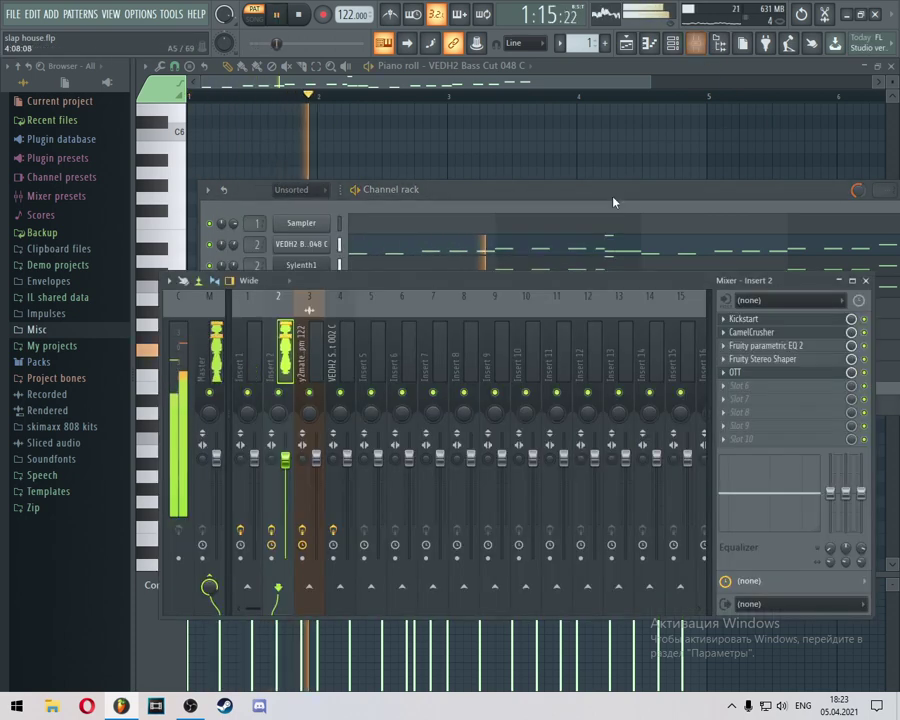
left_click(752, 320)
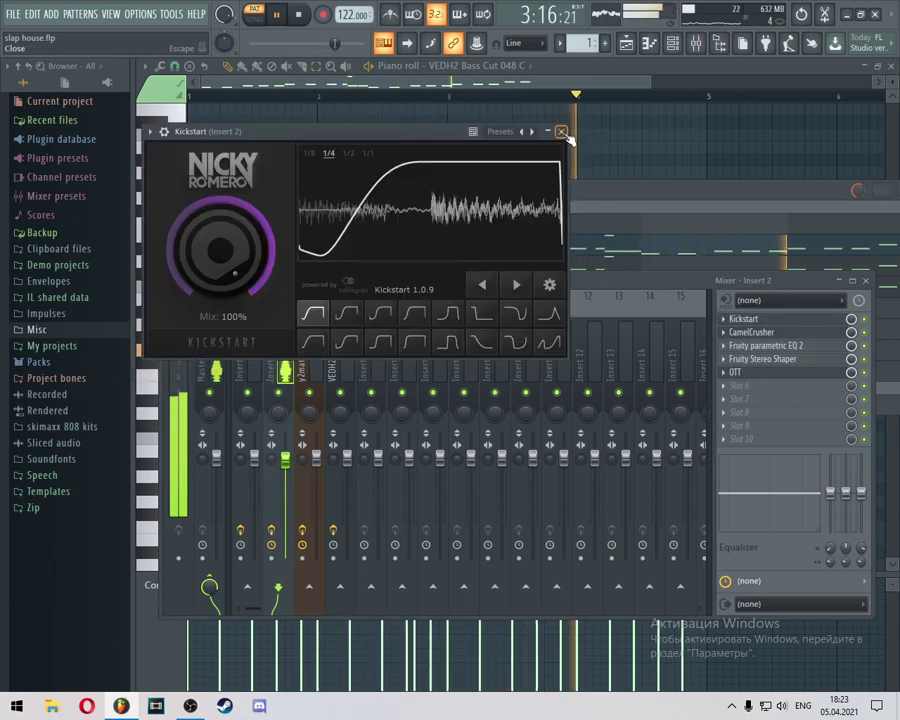
left_click(561, 131)
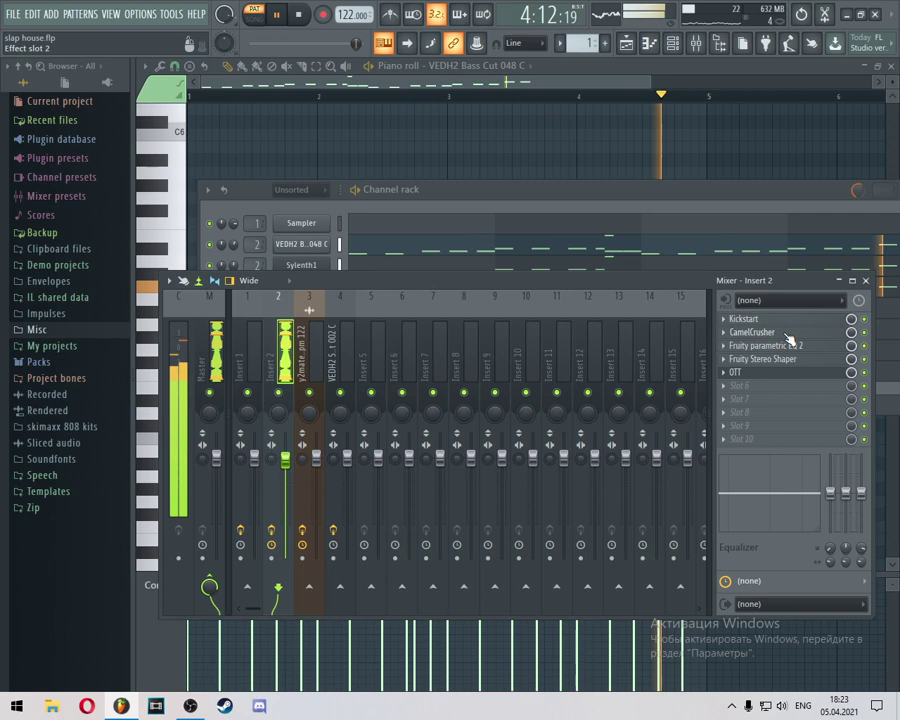
left_click(788, 338)
left_click(492, 243)
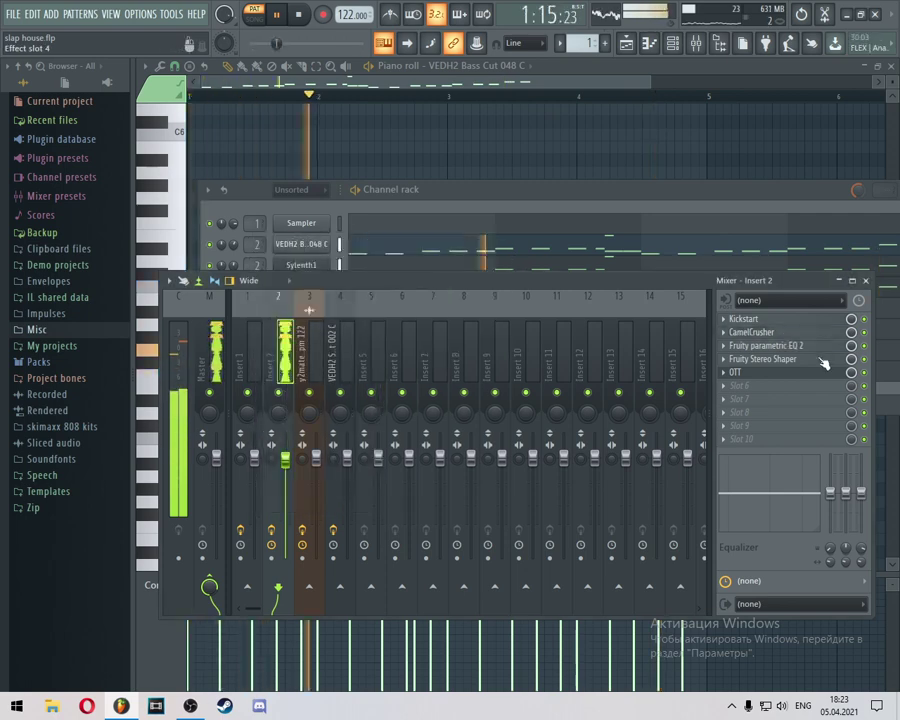
Step: Review Insert 2's Fruity parametric EQ 2, Fruity Stereo Shaper and OTT settings, and stop the pattern playback
left_click(773, 345)
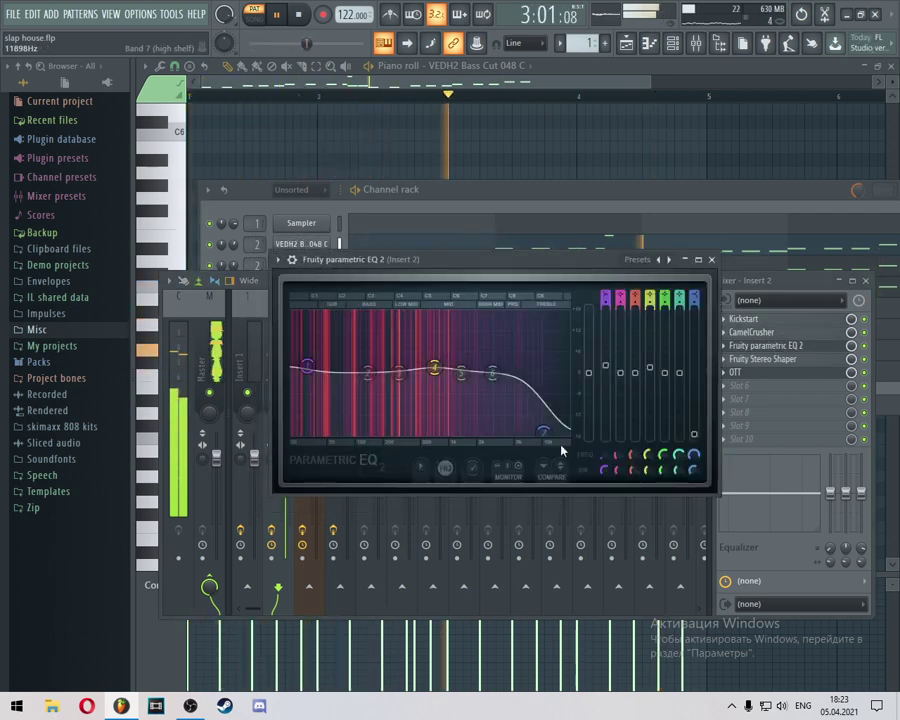
left_click(711, 259)
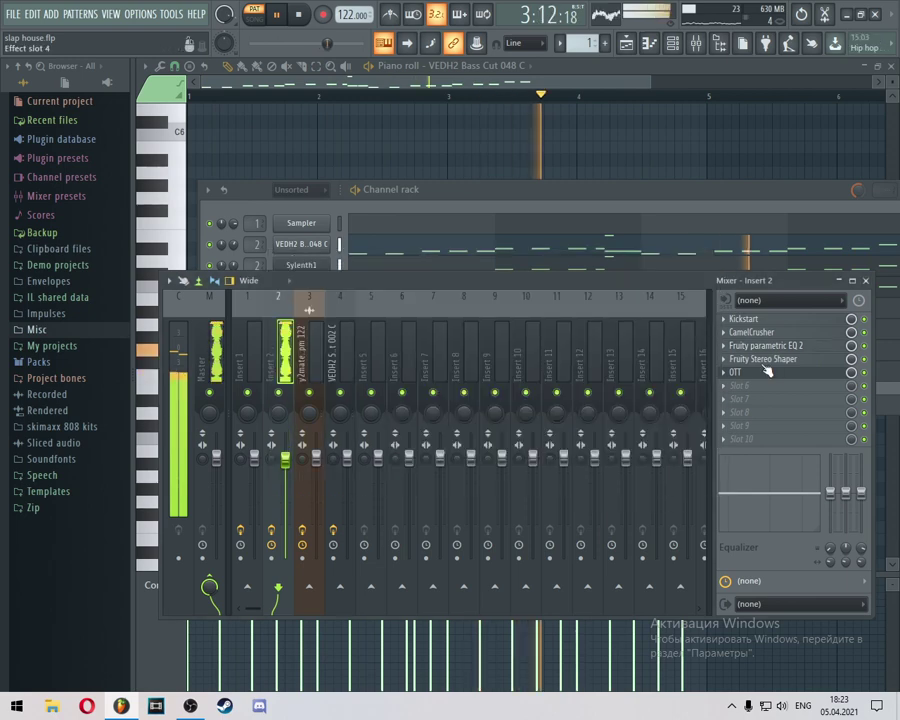
left_click(764, 358)
left_click(366, 168)
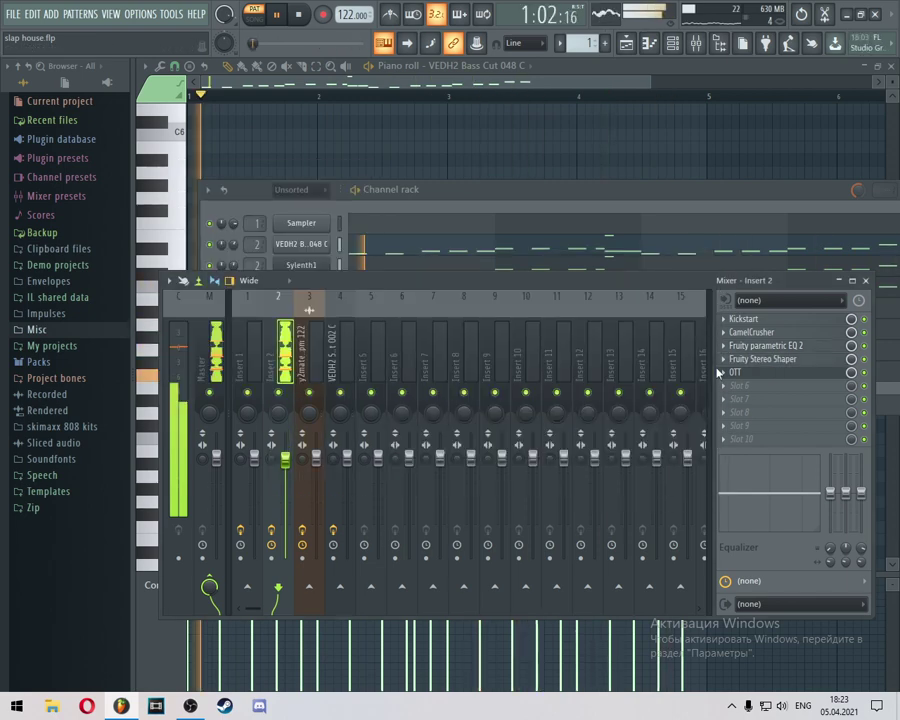
left_click(737, 372)
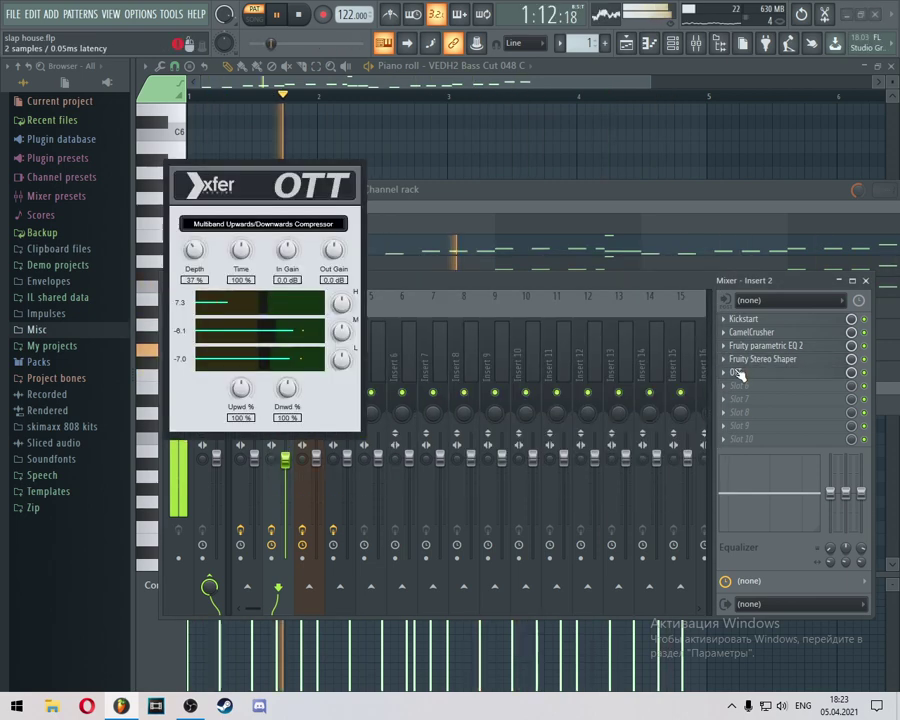
left_click(357, 146)
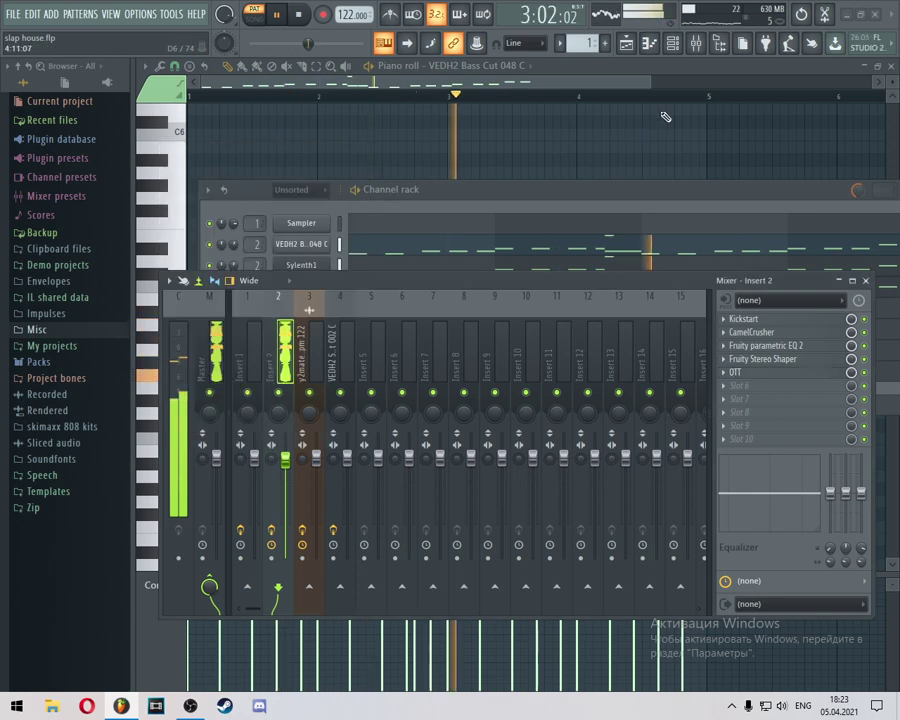
left_click(280, 13)
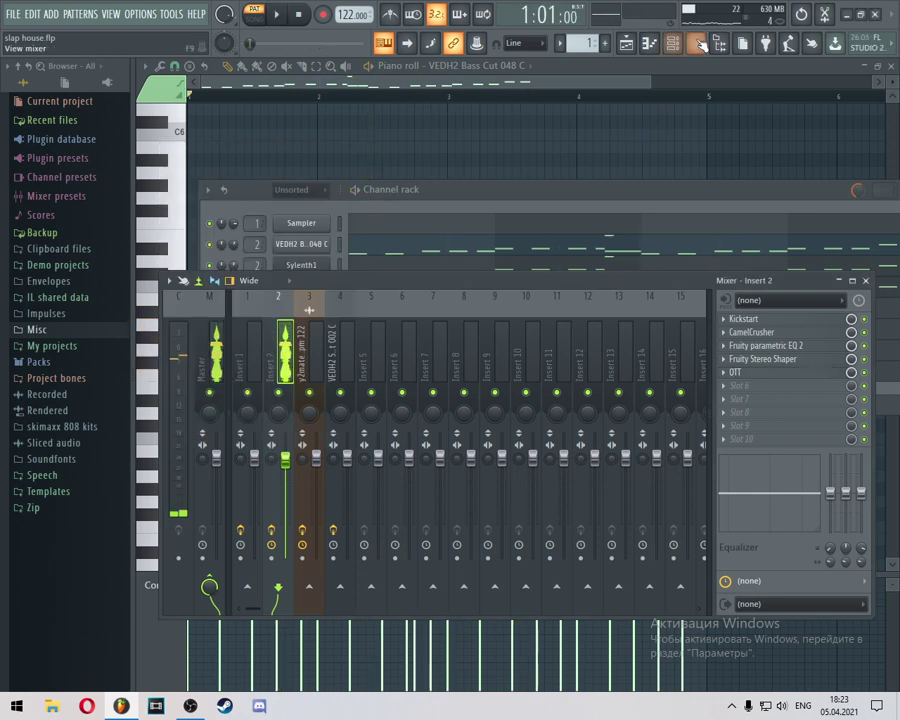
Step: Show the whole arrangement in the playlist and play it in song mode from bar 1 through both drops to the outro
left_click(627, 44)
left_click_drag(800, 89, 209, 84)
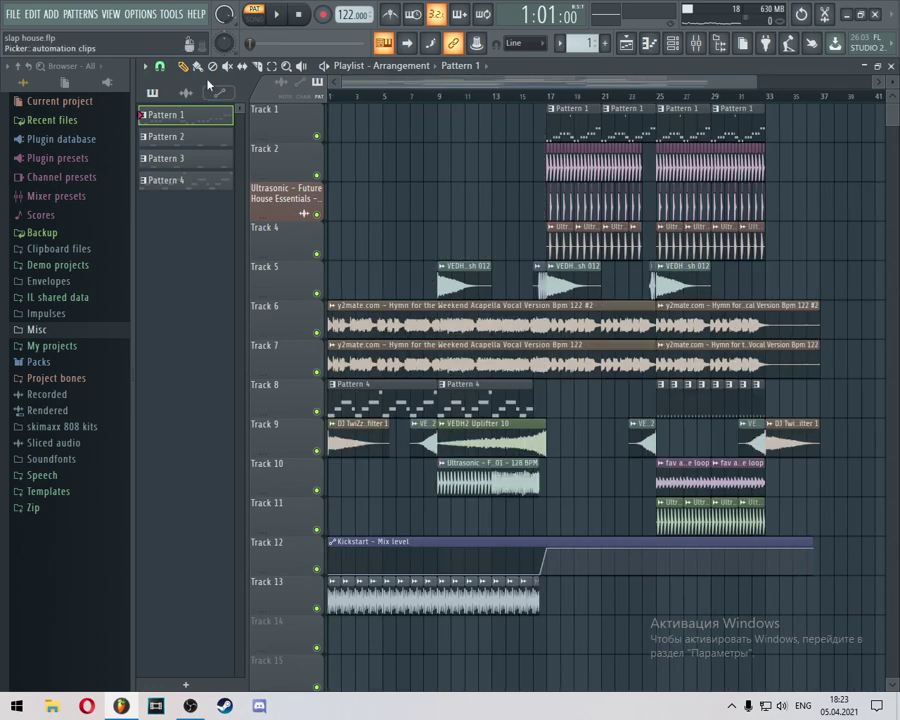
left_click(280, 13)
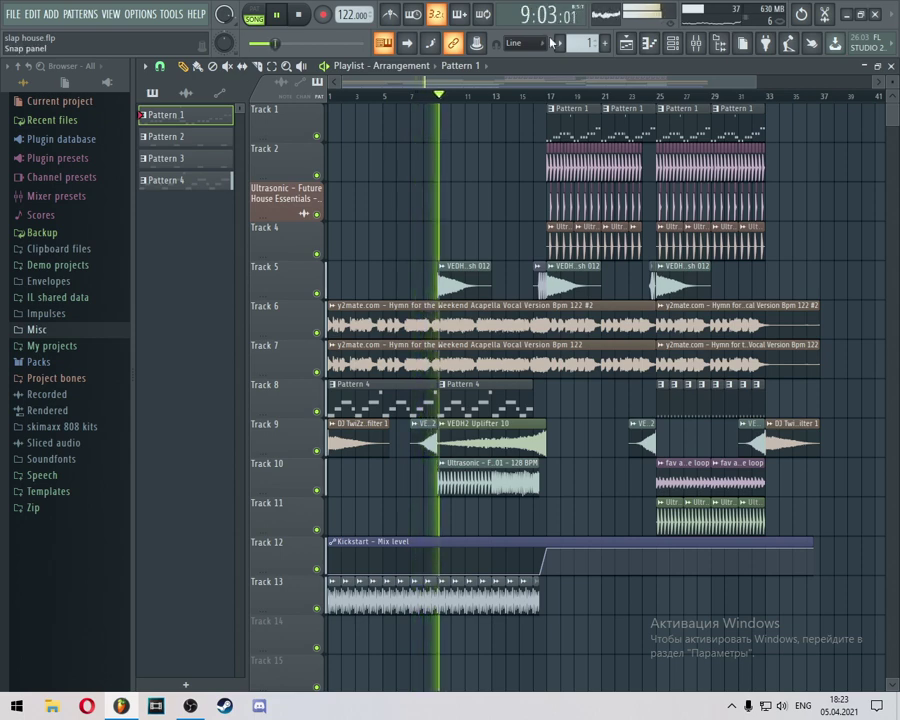
left_click_drag(757, 84, 583, 86)
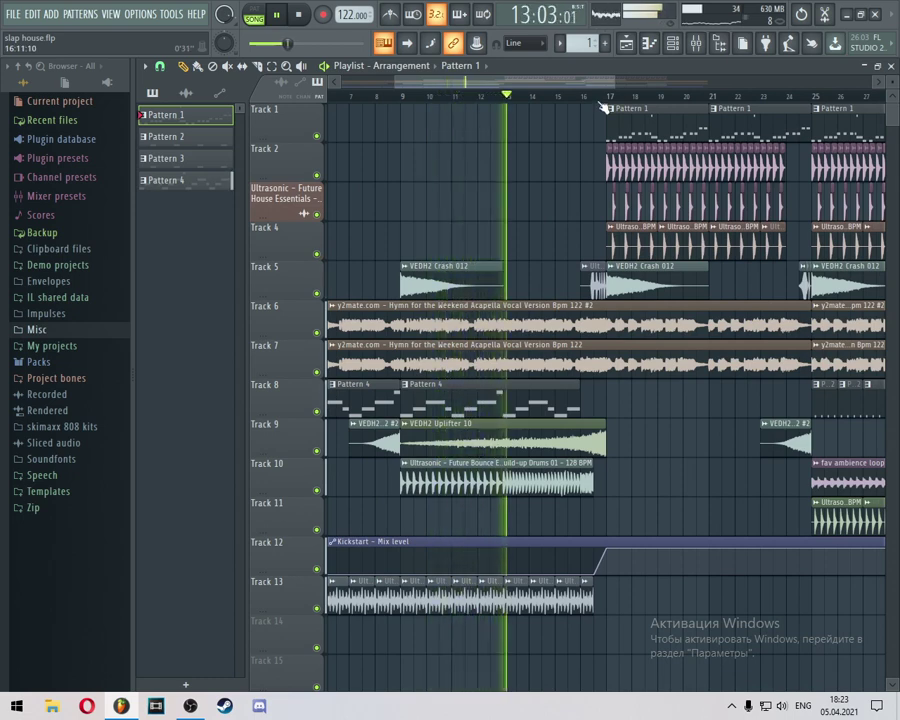
left_click_drag(612, 84, 767, 98)
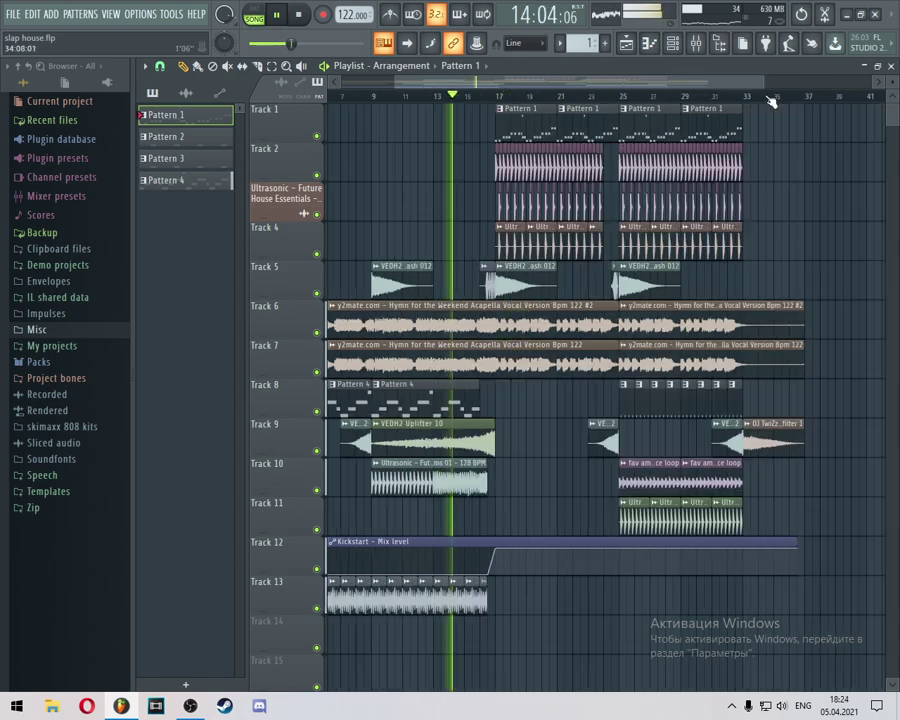
left_click_drag(712, 81, 739, 83)
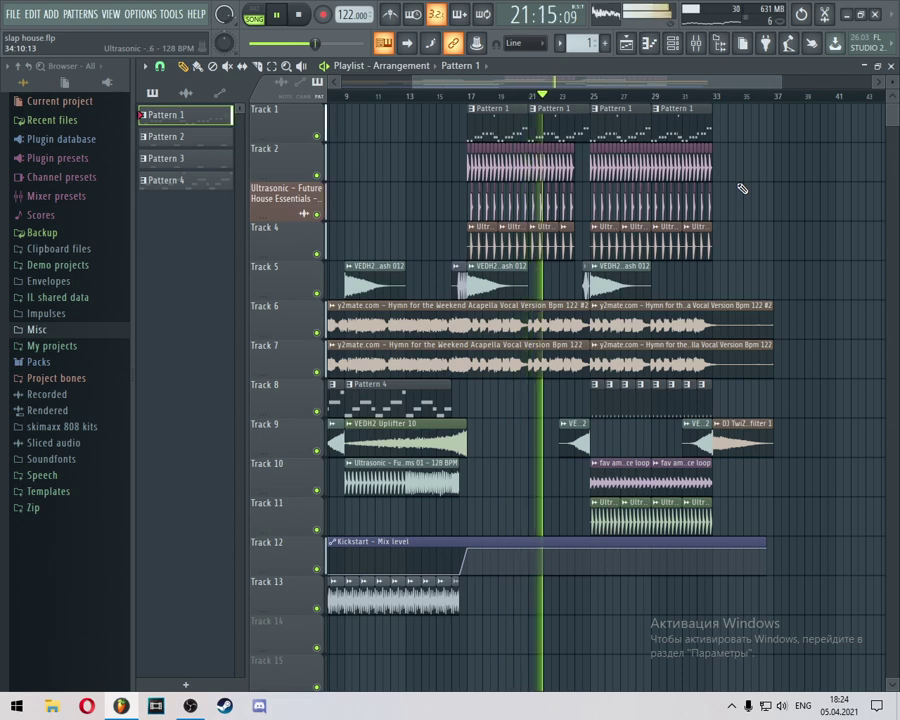
left_click_drag(763, 88, 797, 93)
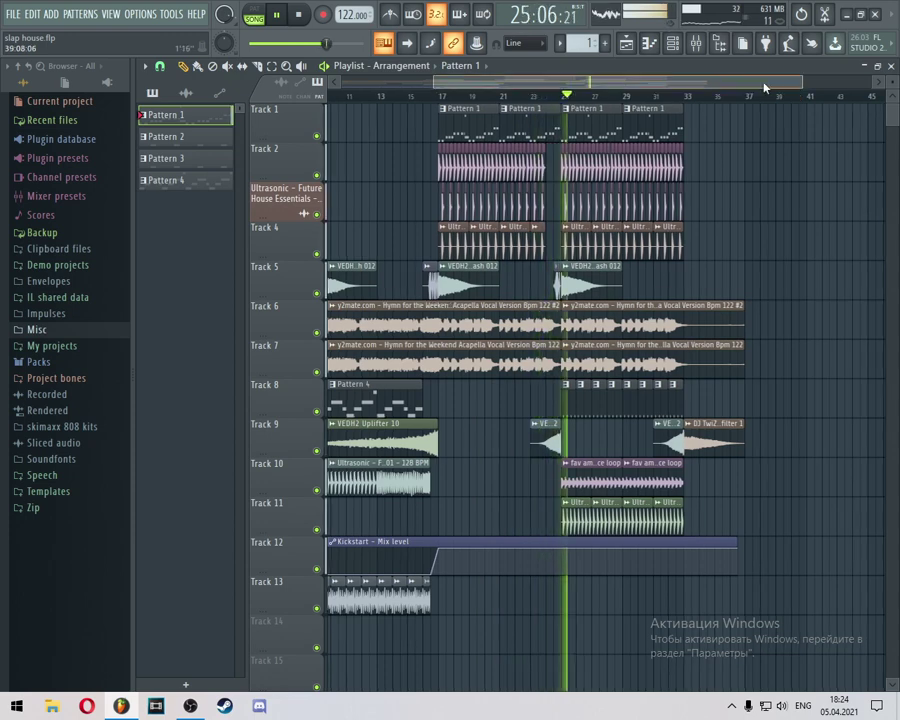
left_click_drag(763, 87, 777, 90)
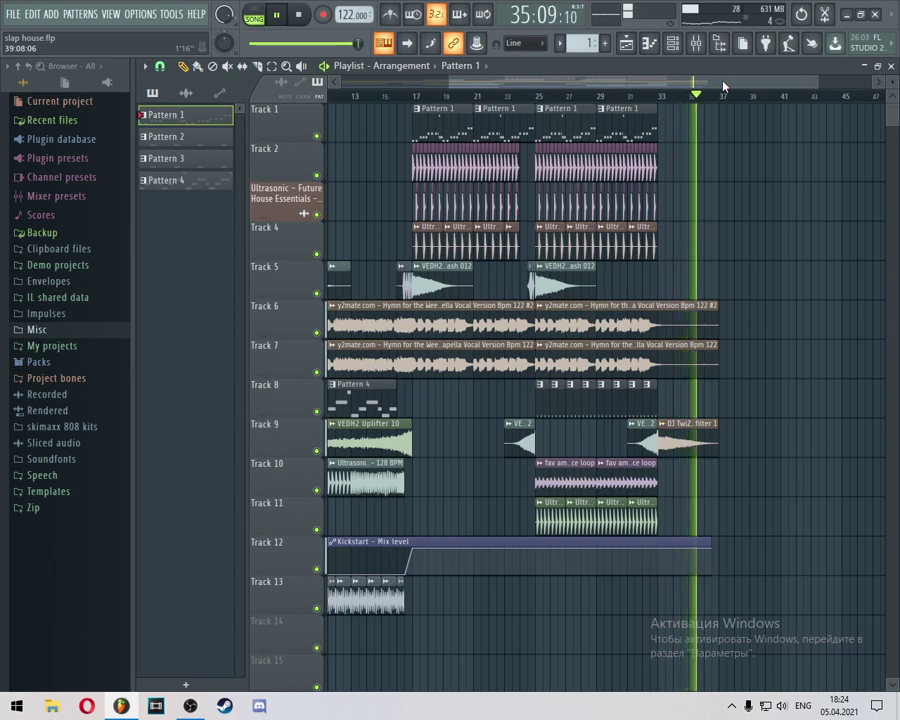
key("space")
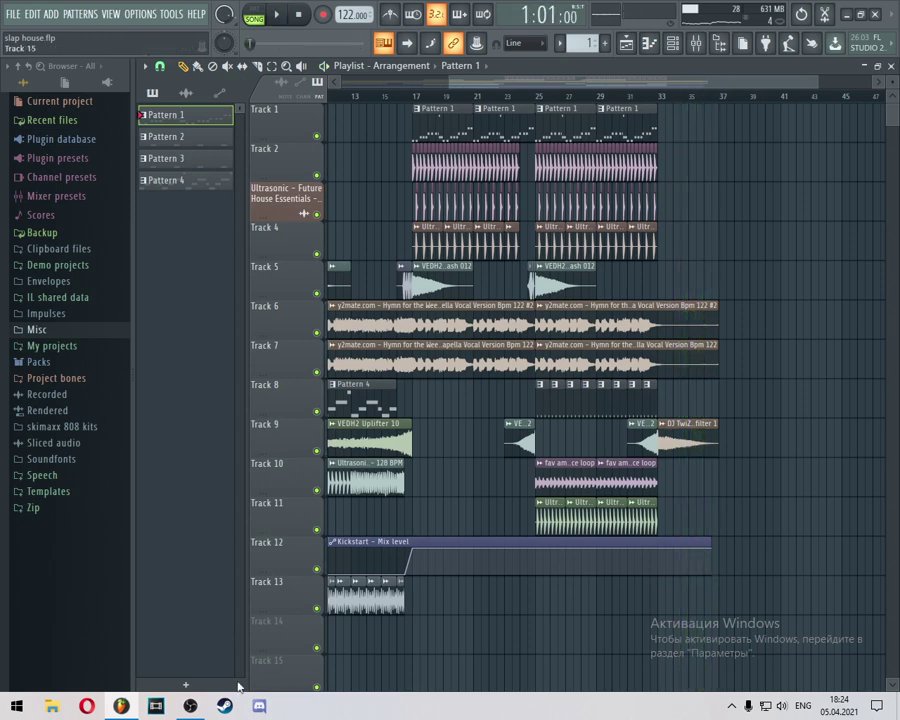